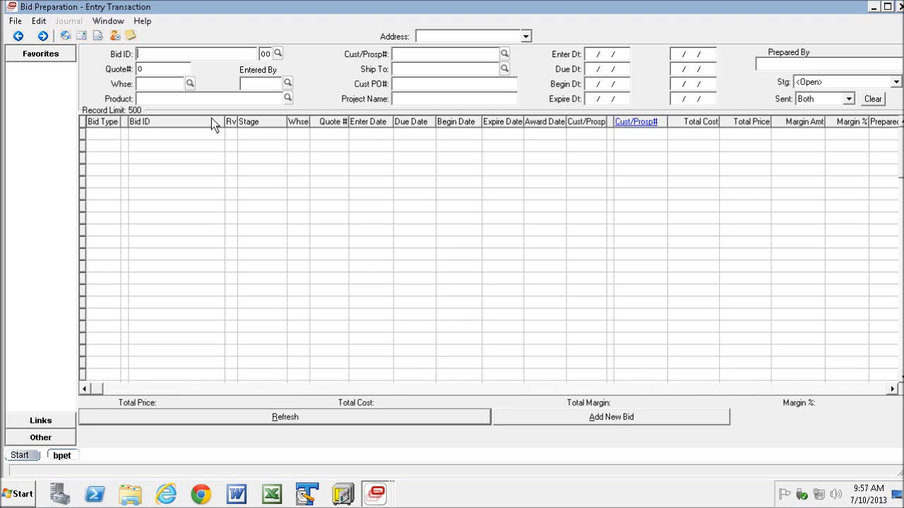
Search for bids whose Bid ID starts with sewer.
text(sewer)
click(296, 421)
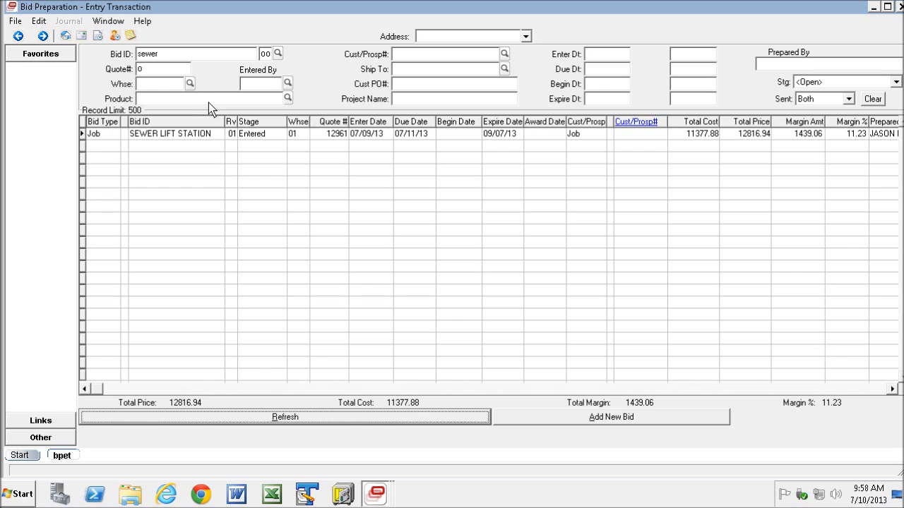
Search for bids whose ID contains sewer anywhere, using the wildcard *sewer.
click(139, 55)
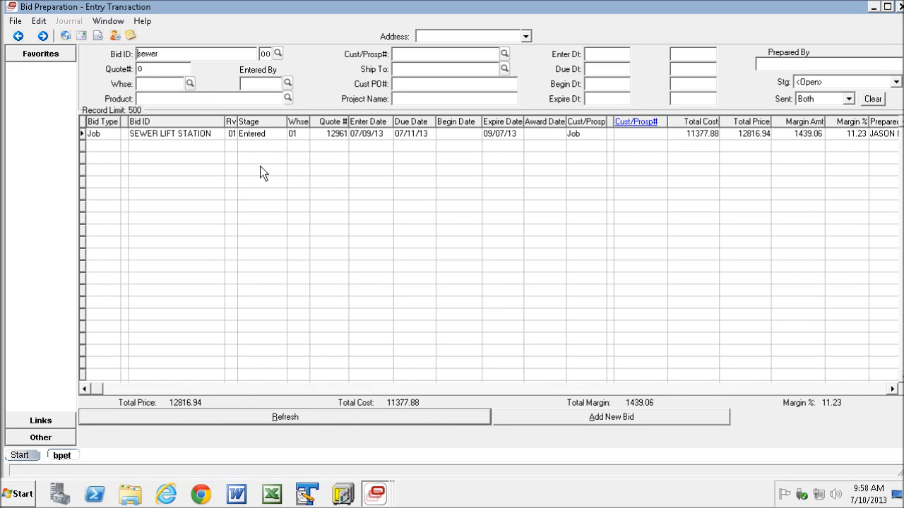
text(*)
drag(138, 54, 145, 55)
click(170, 54)
click(286, 418)
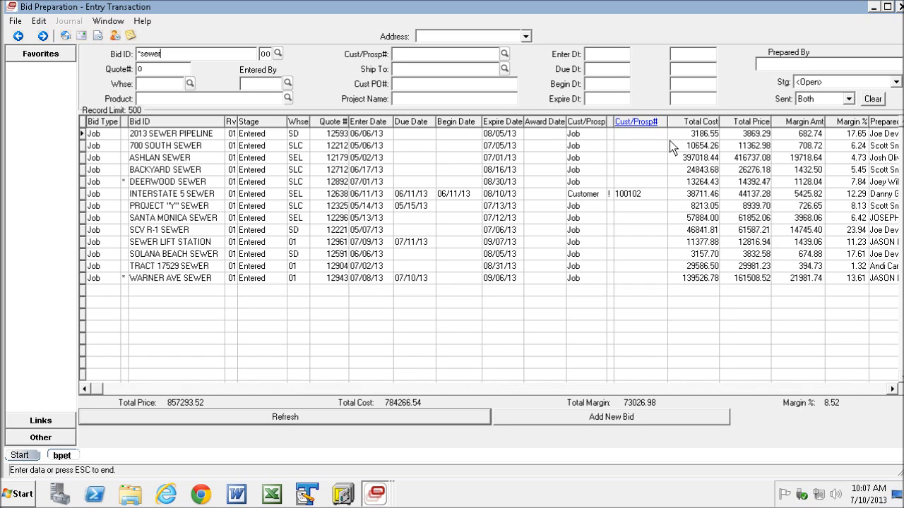
Clear the search filters and list all bids for customer/prospect 2040.
click(875, 102)
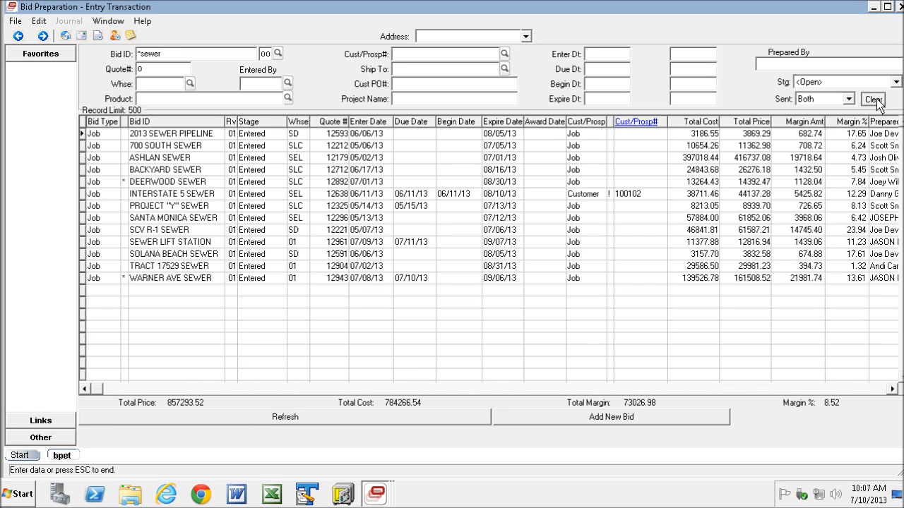
click(410, 53)
text(2040)
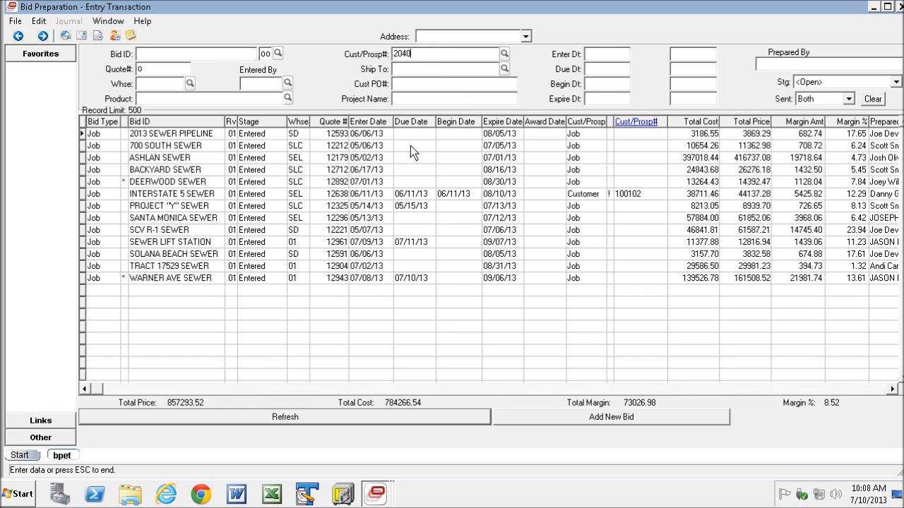
click(304, 418)
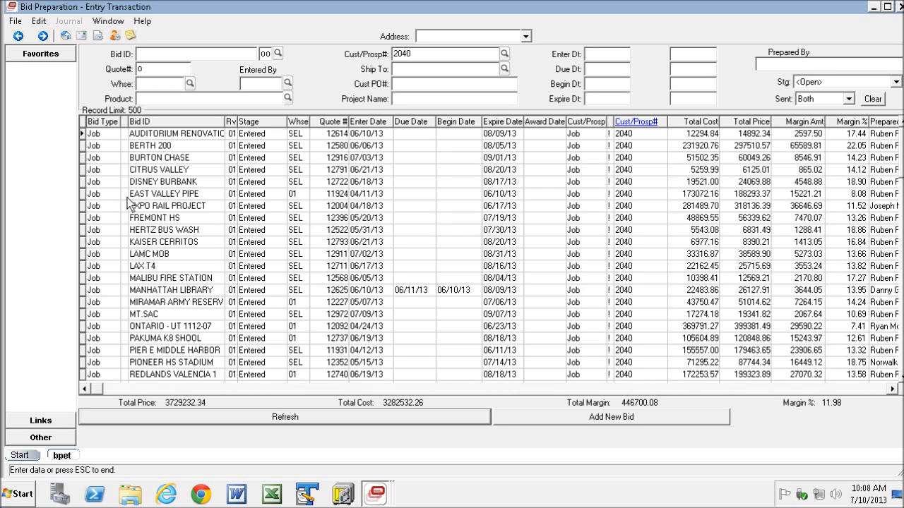
Select individual bid rows to view the totals for the selected bids.
click(89, 146)
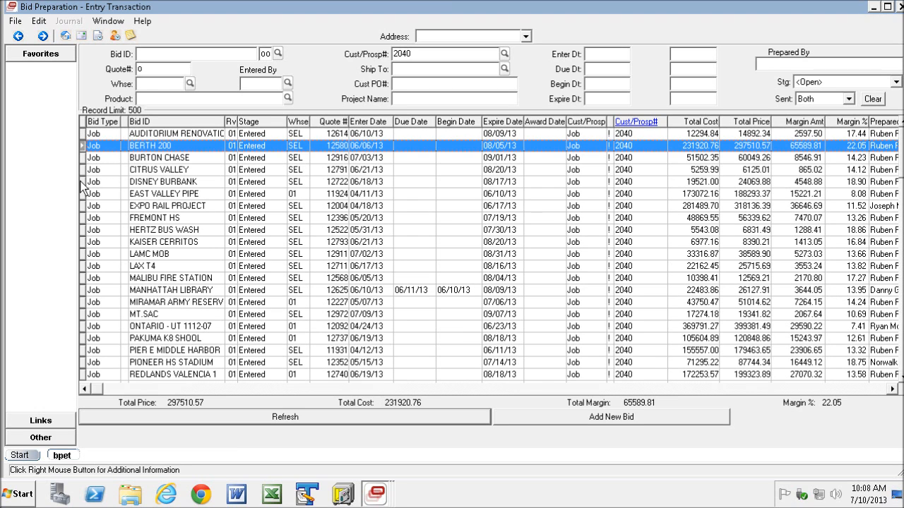
ctrl+click(91, 182)
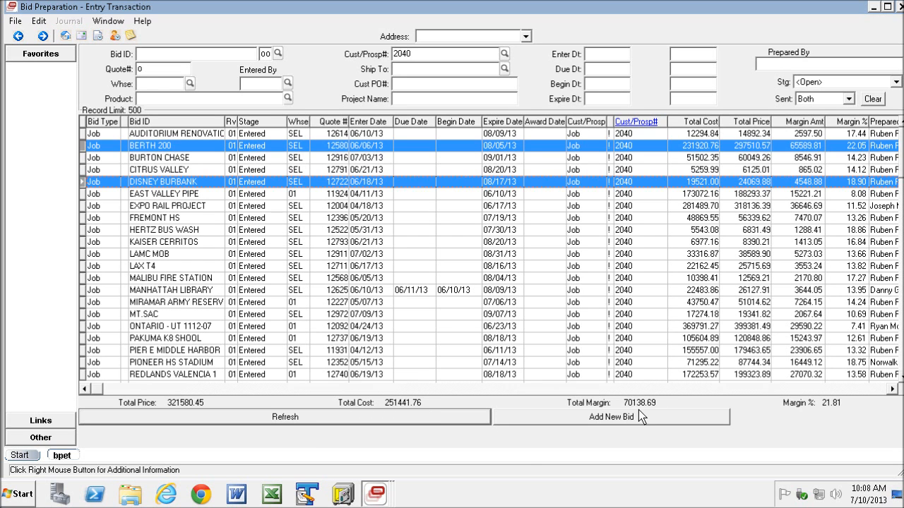
click(284, 418)
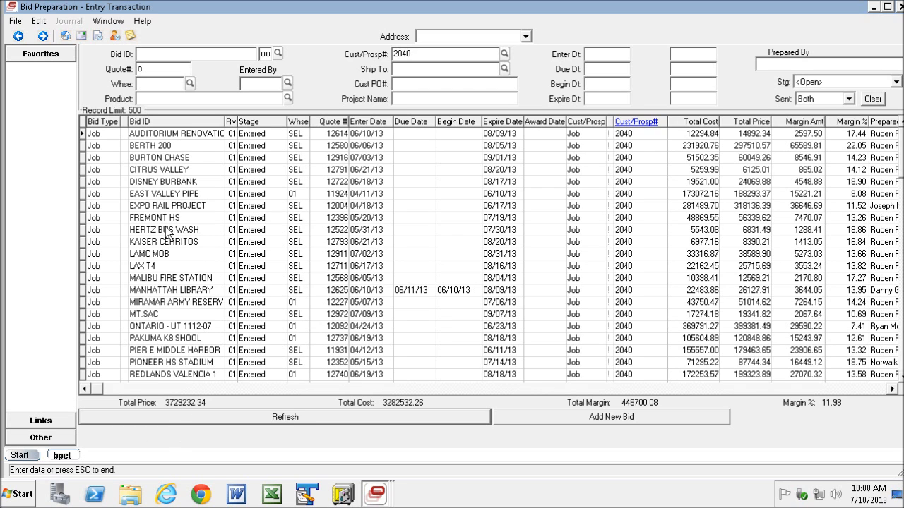
click(86, 173)
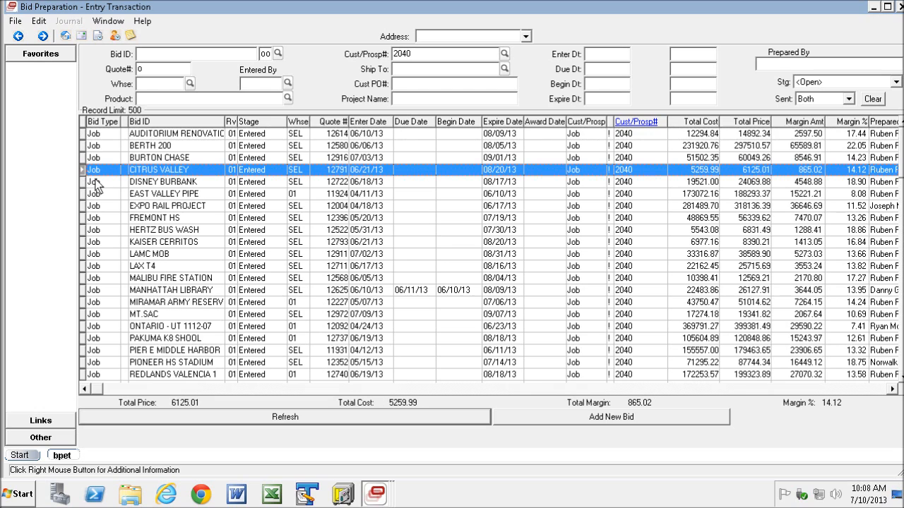
ctrl+click(83, 256)
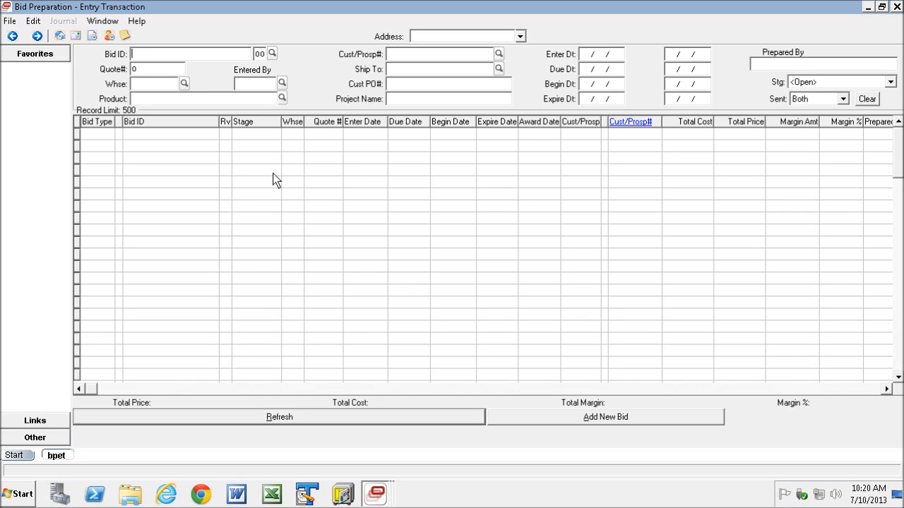
Search for bids matching *close with the stage filter set to <ALL>.
text(1)
text(close)
click(857, 79)
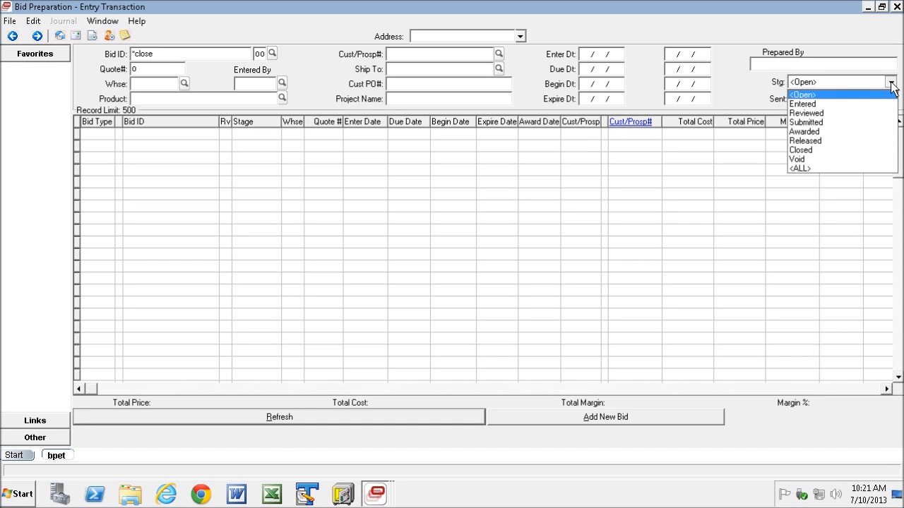
click(807, 167)
click(273, 418)
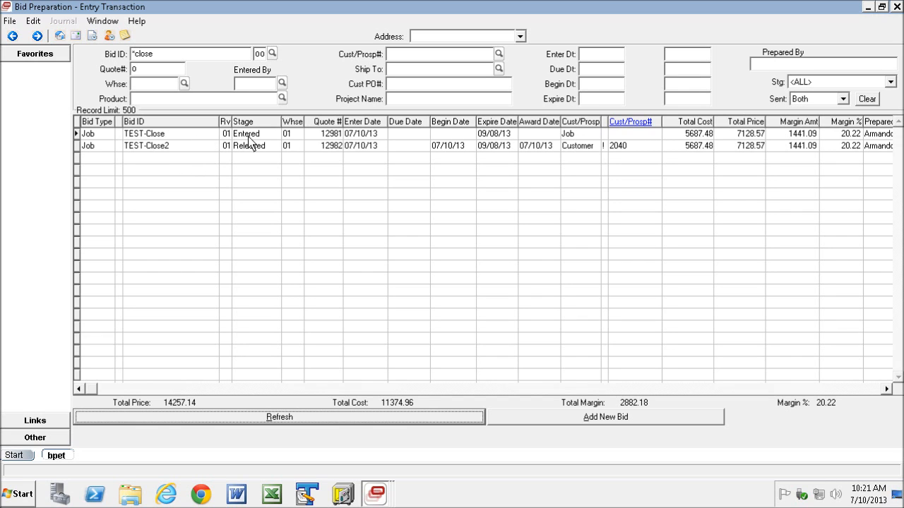
Void the TEST-Close bid with lost business reason PRICE and refresh the bid list.
click(181, 133)
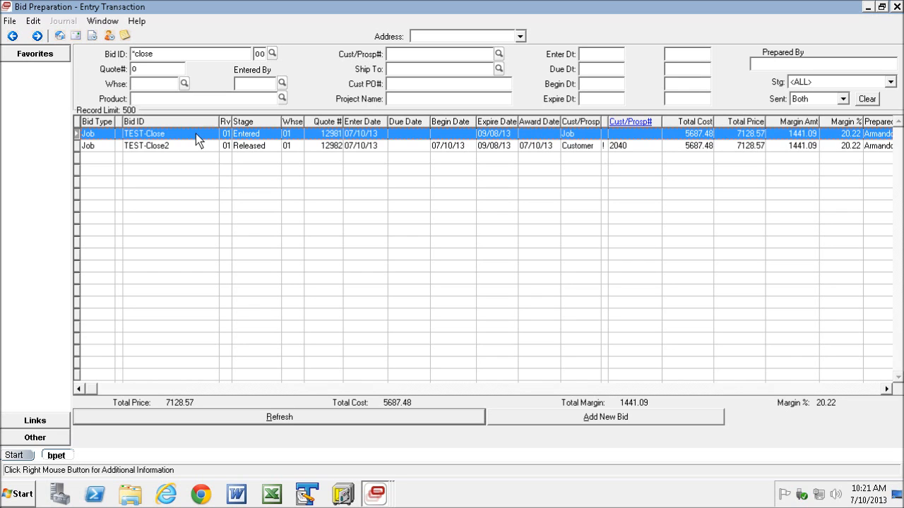
right_click(252, 138)
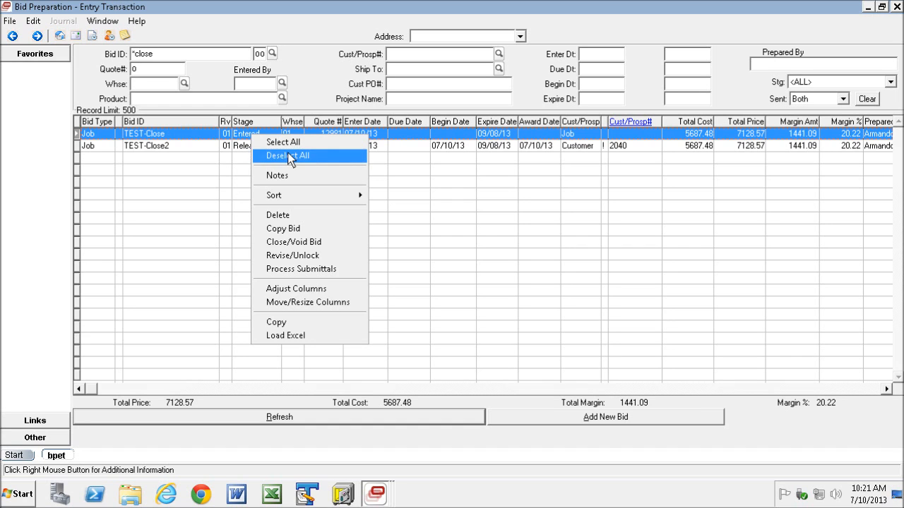
click(302, 242)
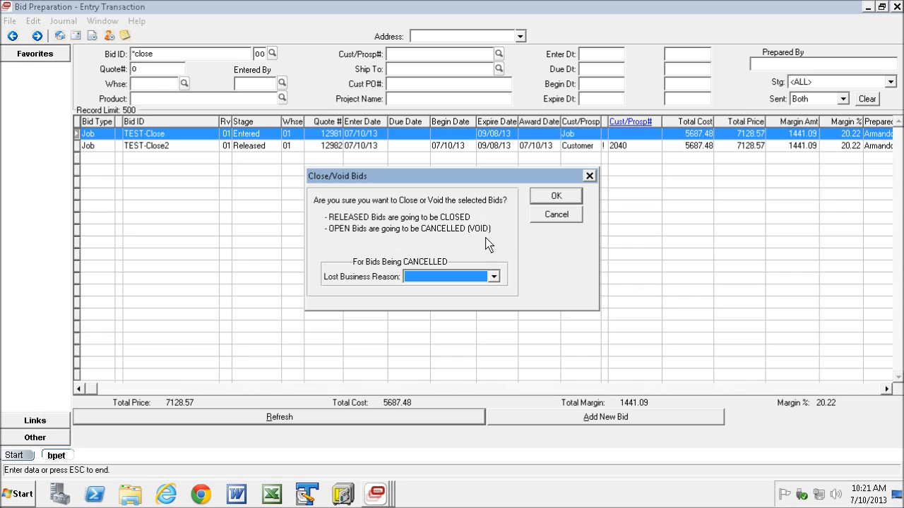
click(493, 276)
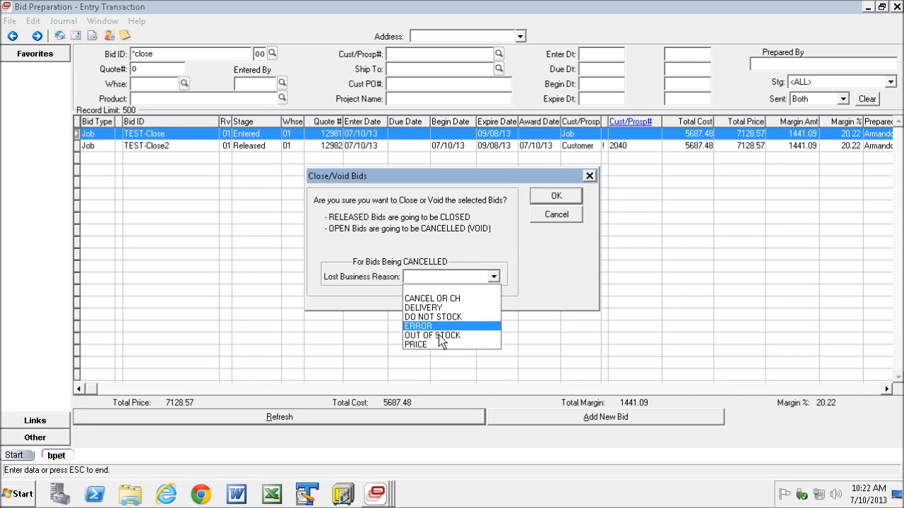
click(419, 344)
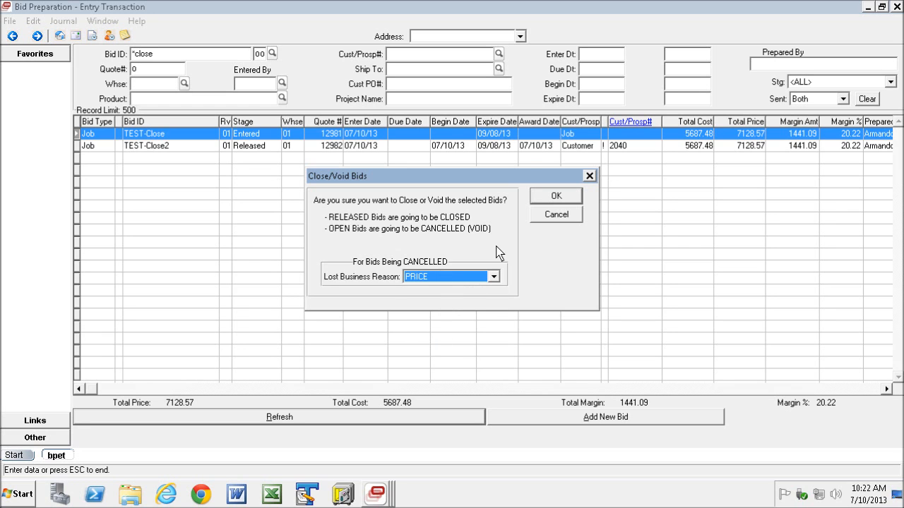
click(559, 197)
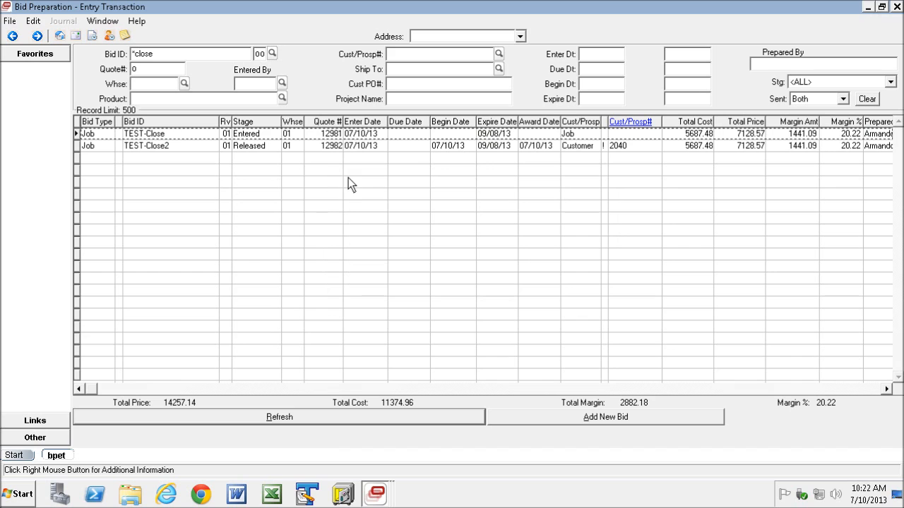
click(327, 415)
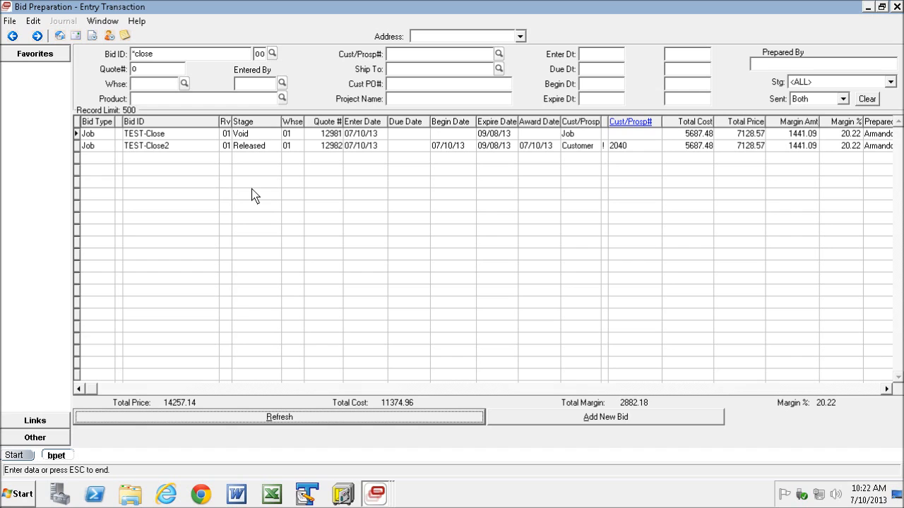
Close the released TEST-Close2 bid and refresh the bid list.
click(184, 145)
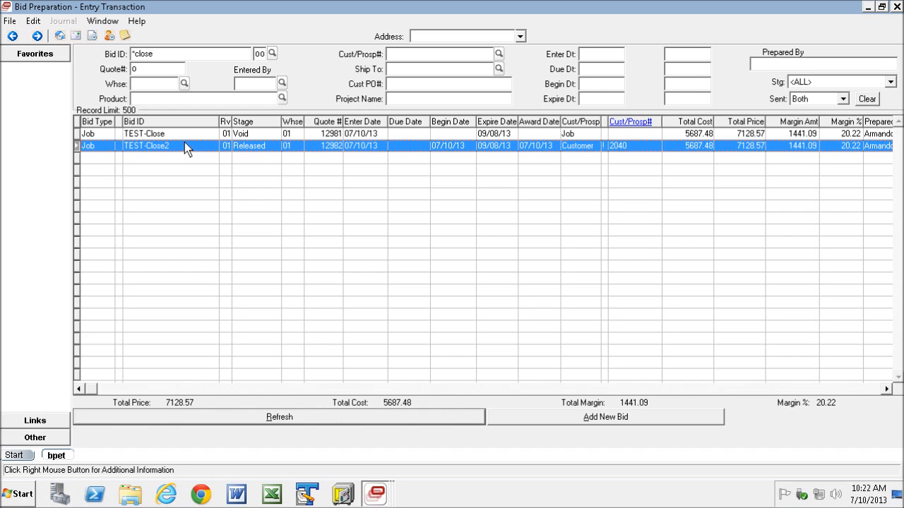
right_click(266, 146)
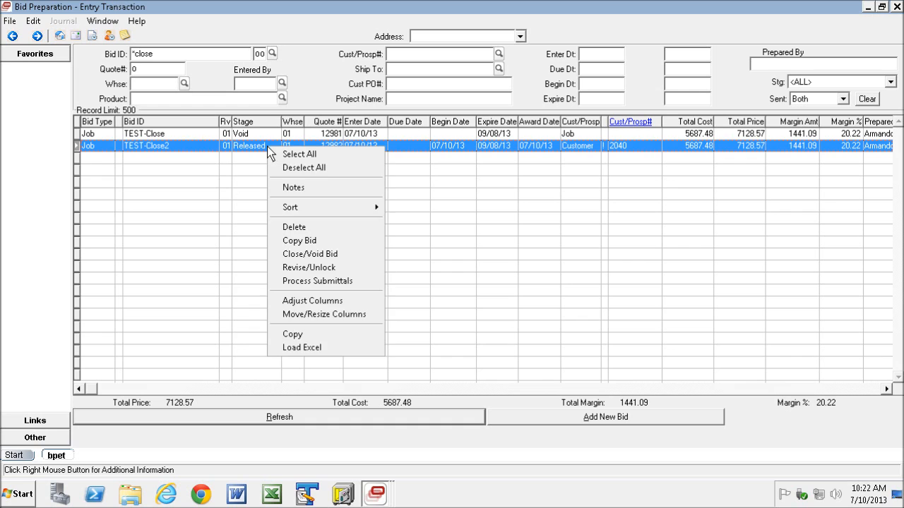
click(317, 256)
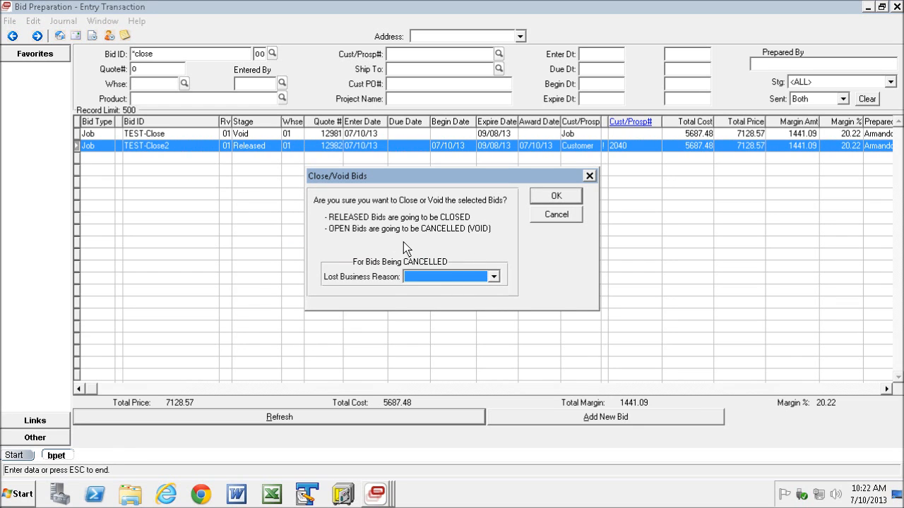
click(563, 194)
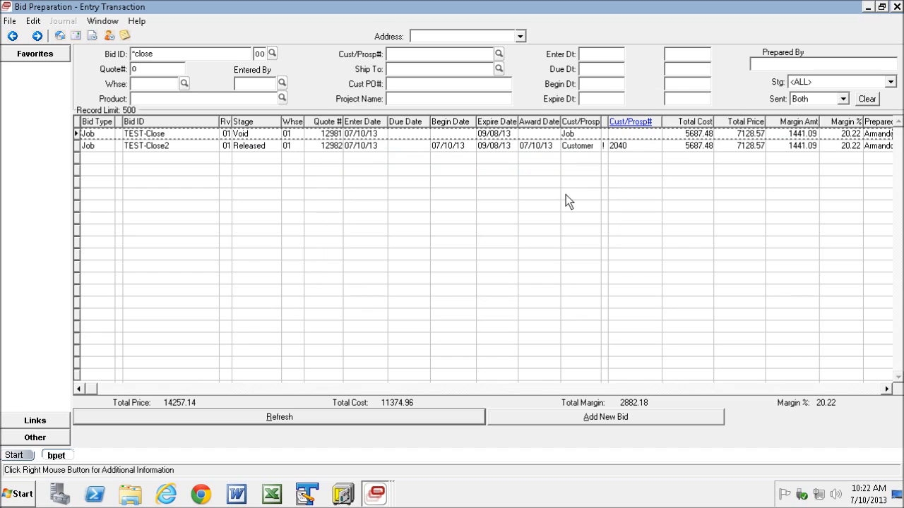
click(312, 420)
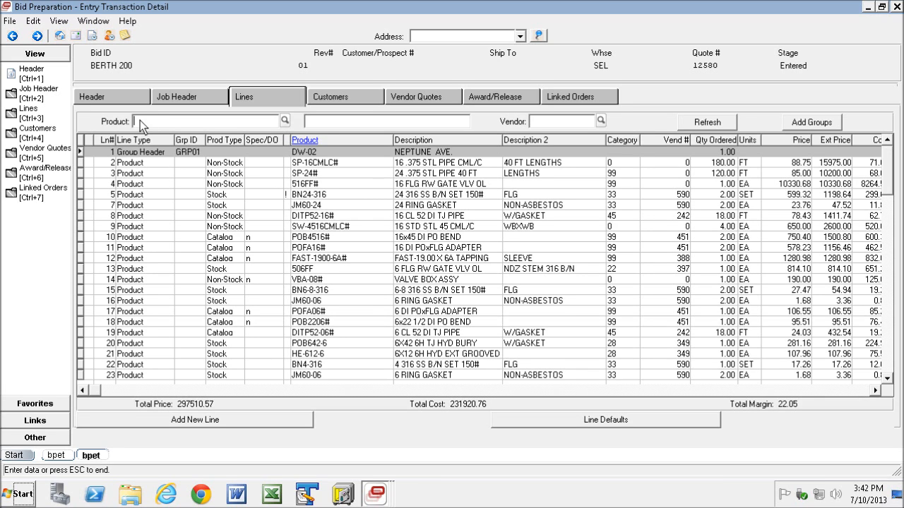
Filter the bid's lines by product sp.
click(557, 122)
text(sp)
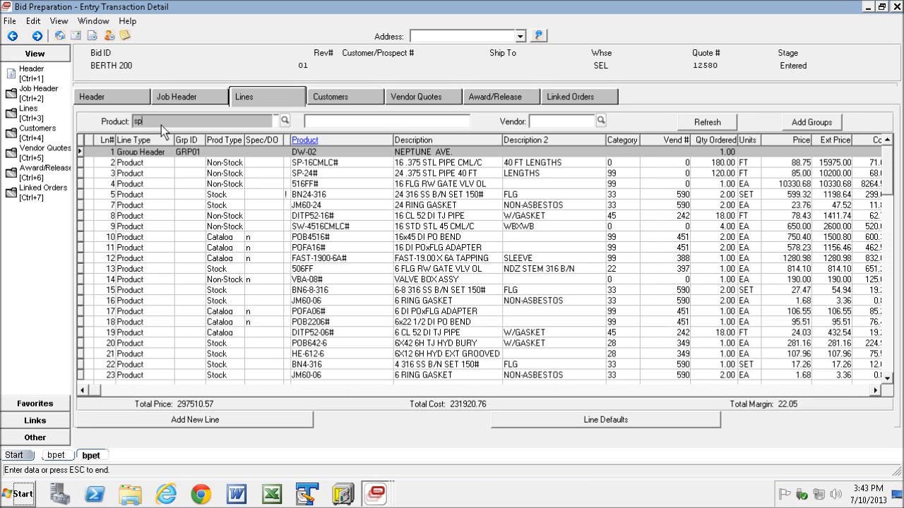
click(161, 125)
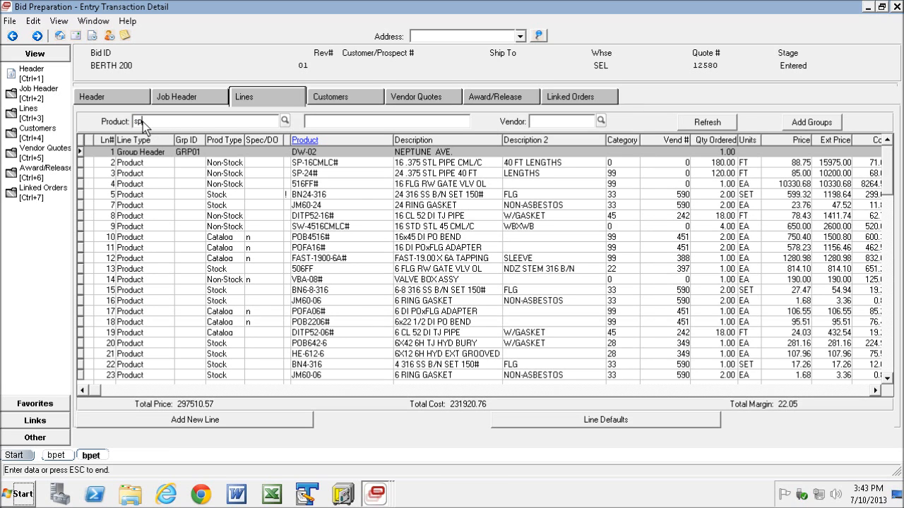
click(725, 124)
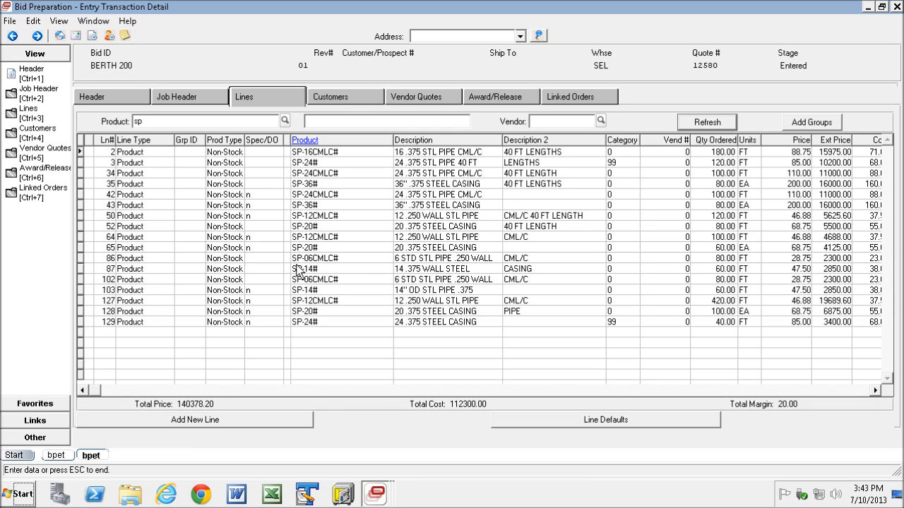
Clear the product filter and filter the lines by description gasket.
double_click(146, 122)
key(Delete)
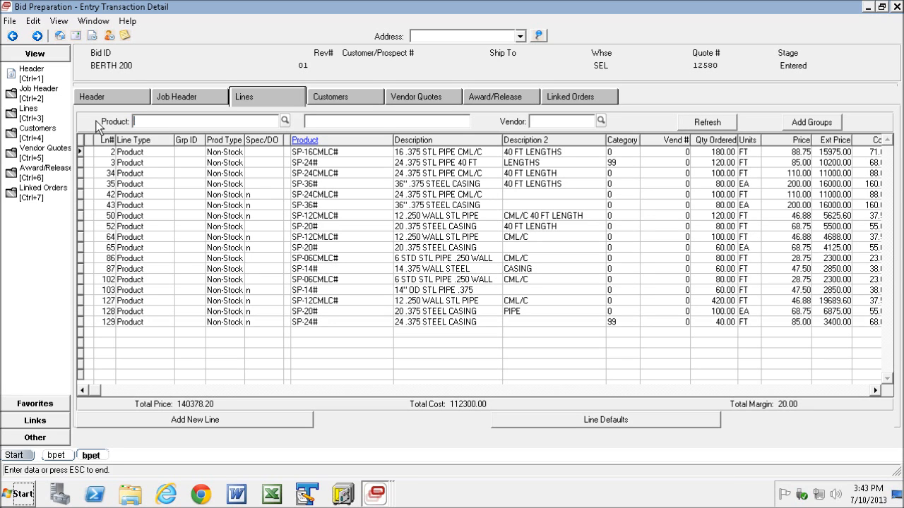
click(321, 122)
text(gasket)
click(703, 122)
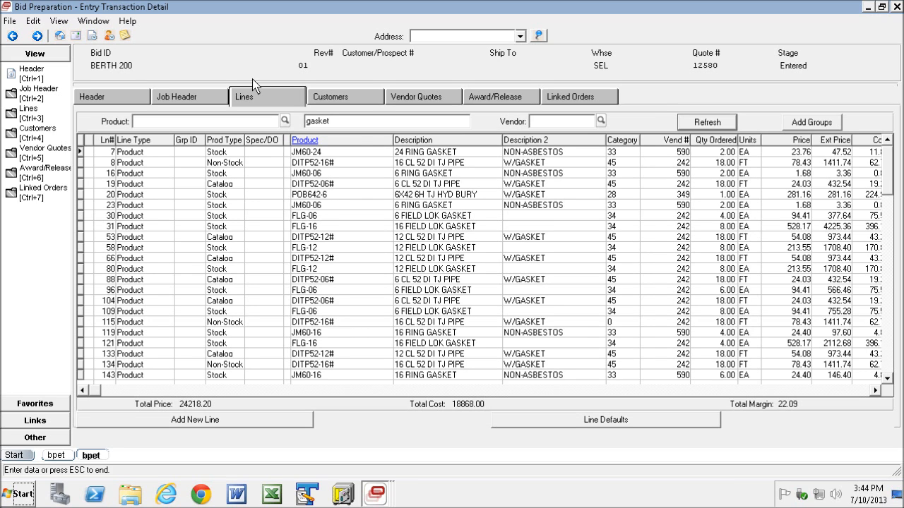
Clear the description filter and filter the lines by vendor 590.
click(309, 124)
double_click(309, 125)
key(Delete)
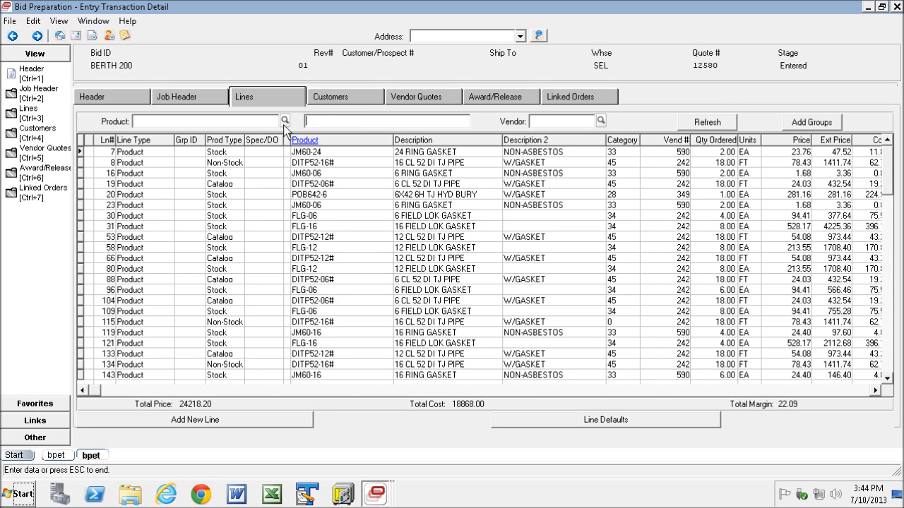
click(560, 122)
text(590)
click(707, 122)
Clear the vendor filter and refresh the full list of bid lines.
click(584, 124)
key(BackSpace)
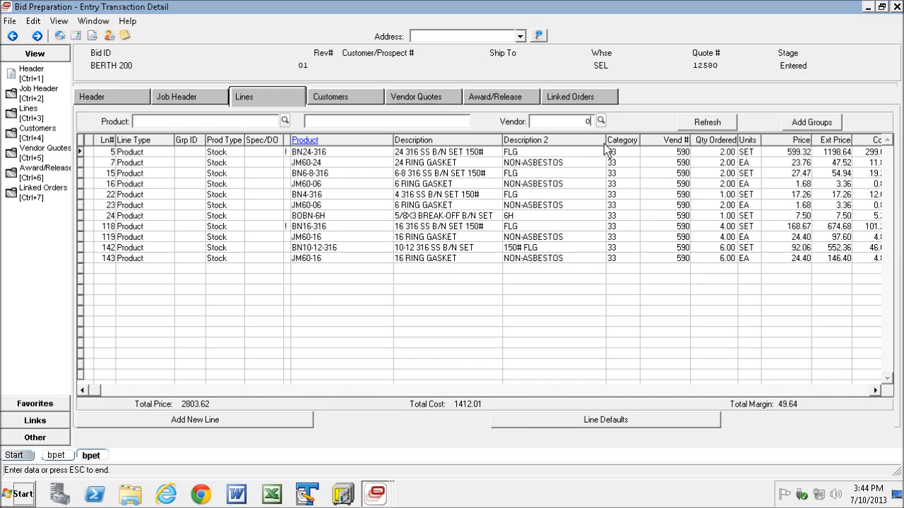
click(706, 124)
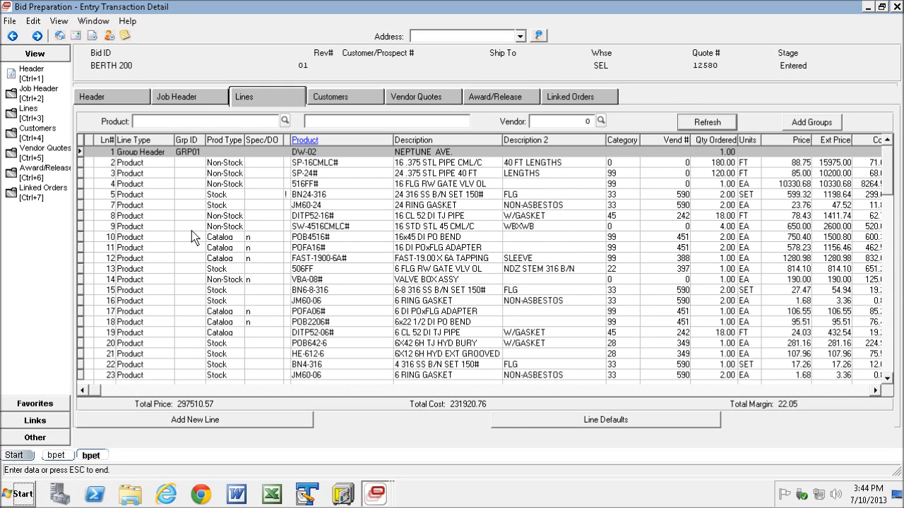
Sort the bid lines by product.
right_click(189, 160)
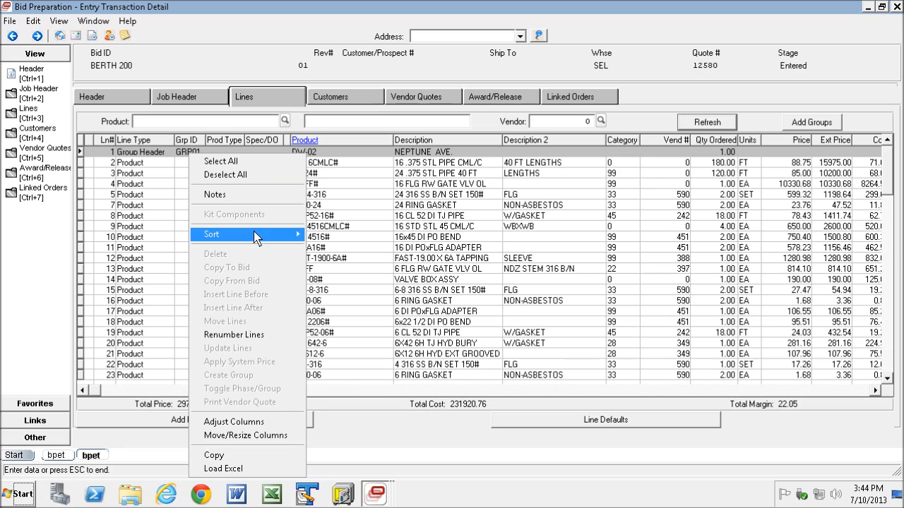
mouse_move(261, 234)
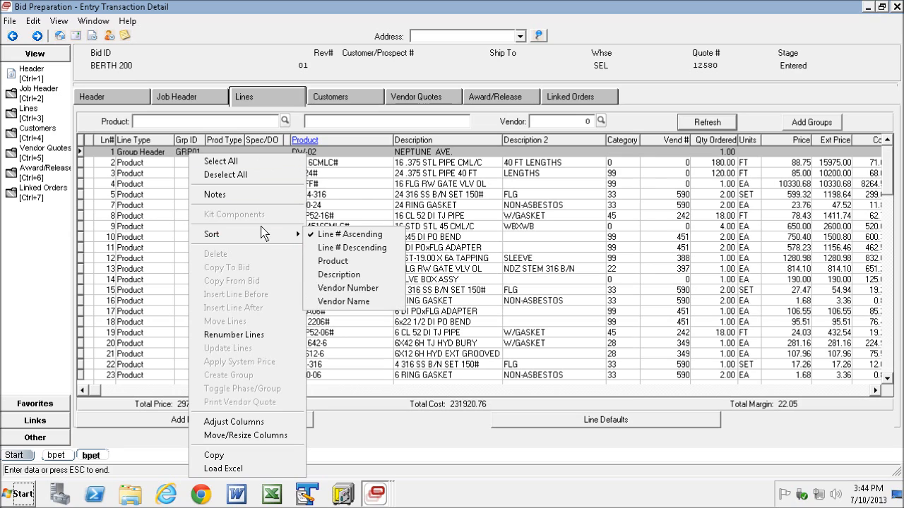
click(342, 262)
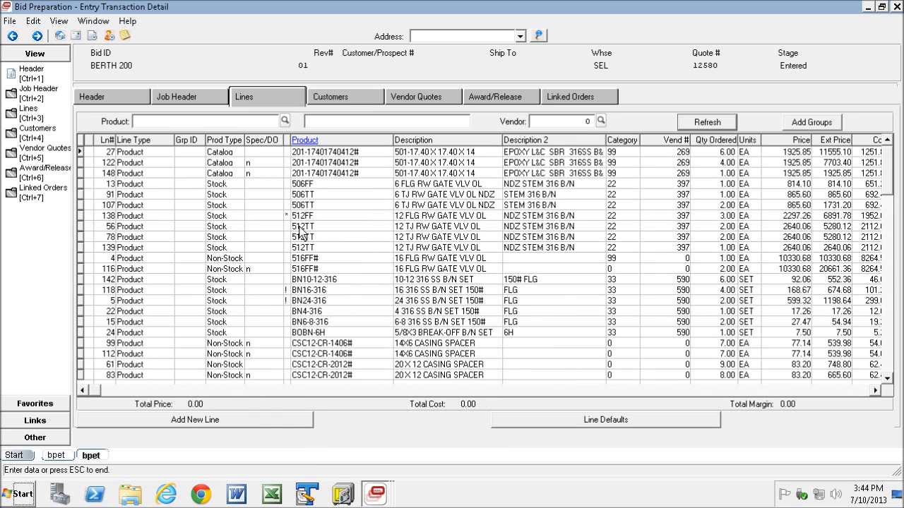
drag(888, 173, 887, 198)
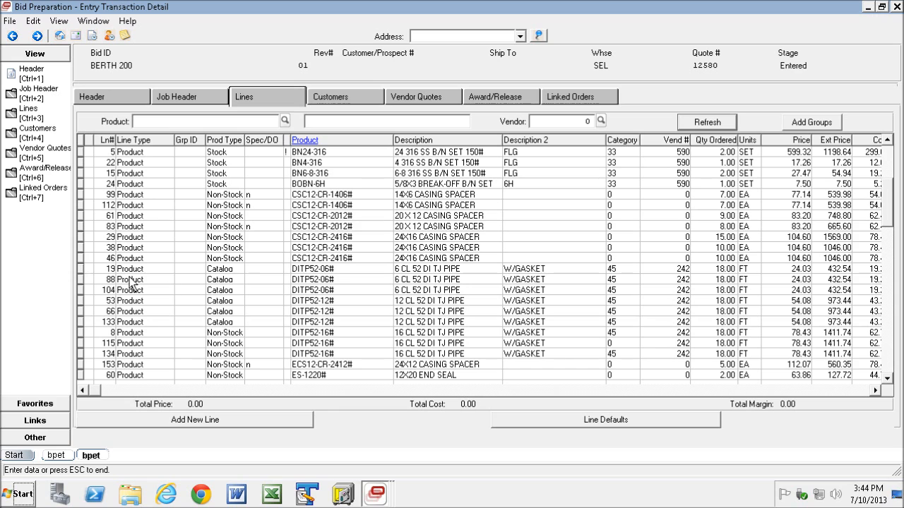
Select blocks of consecutive lines by dragging along their row markers.
drag(83, 269, 84, 301)
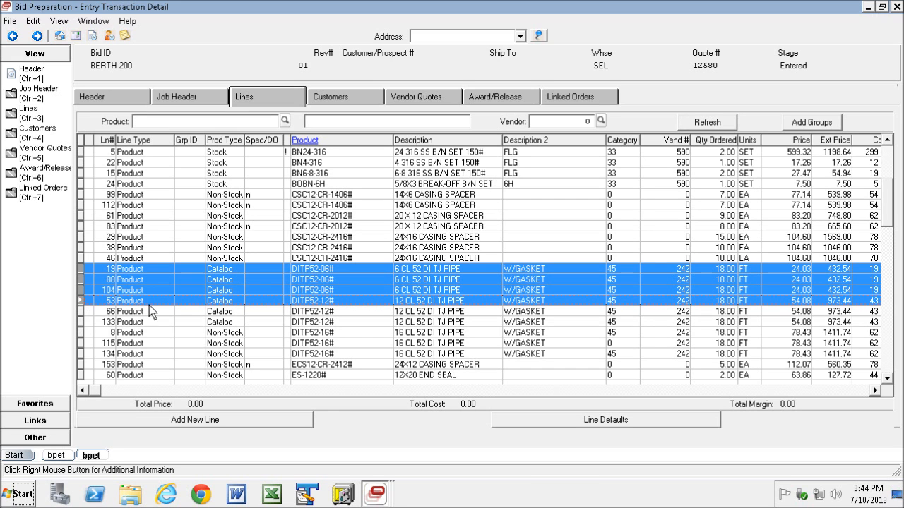
click(80, 269)
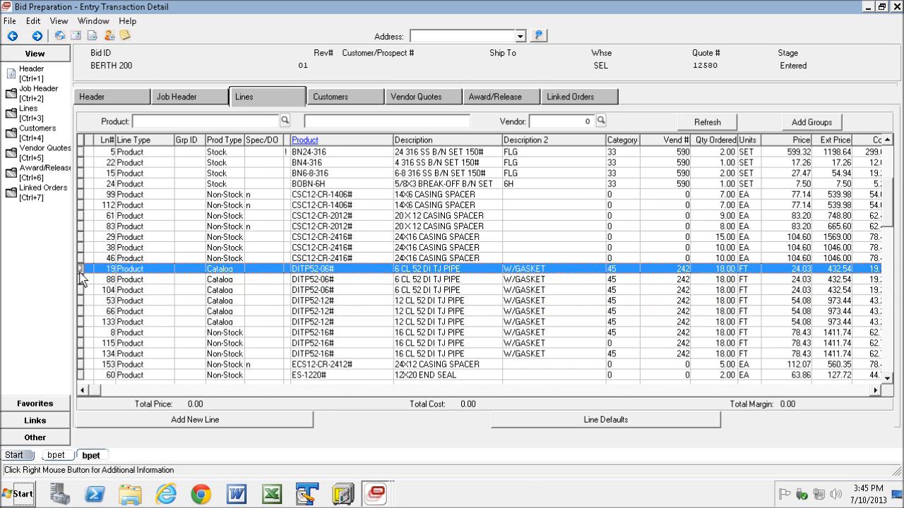
drag(80, 279, 82, 291)
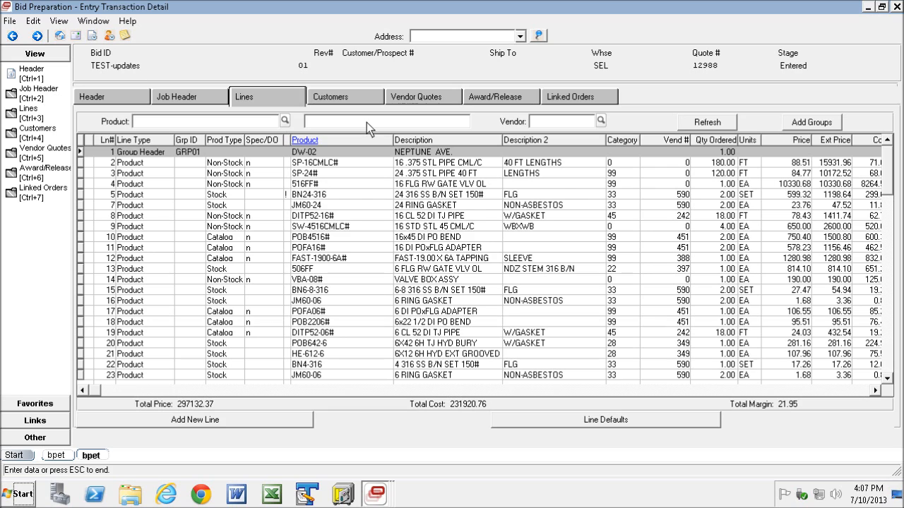
Filter the bid's lines by product sp and refresh the list.
click(169, 122)
text(sp)
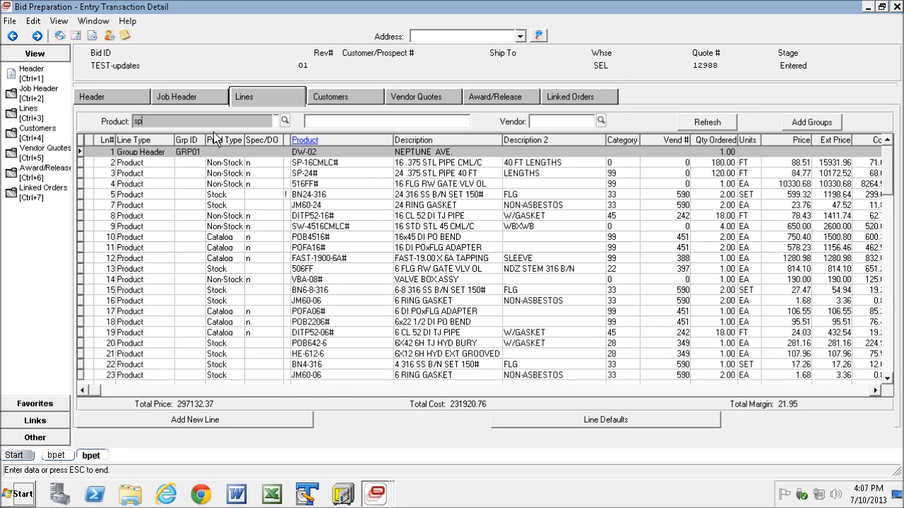
key(Return)
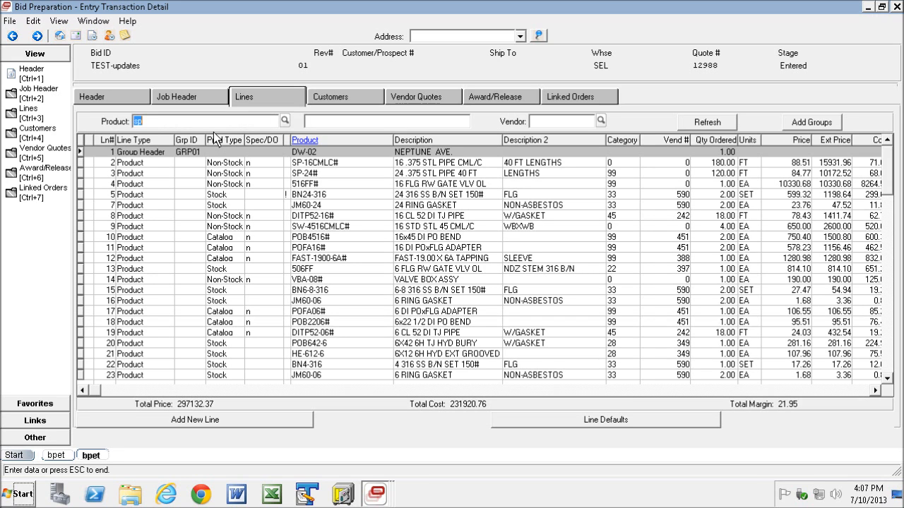
click(715, 127)
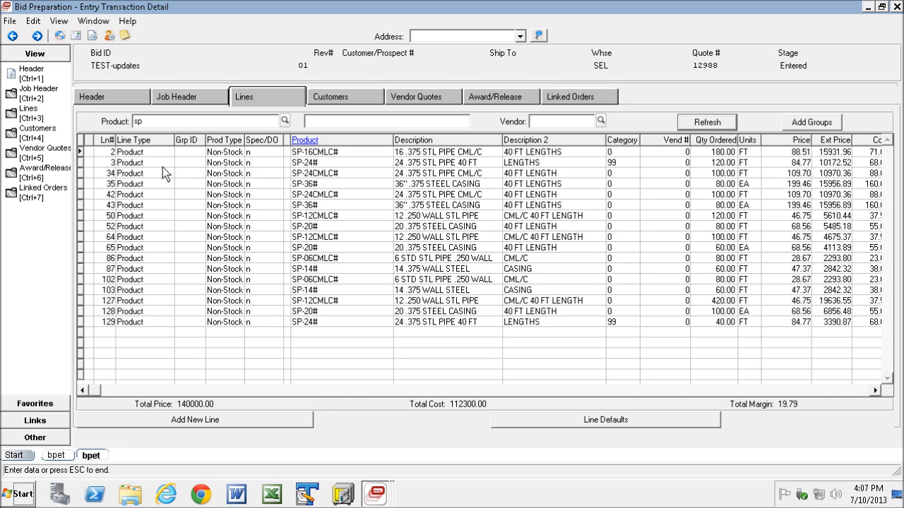
Select all the sp lines and, with Update Lines, set their primary vendor to 281 Southland Pipe Corp.
click(80, 152)
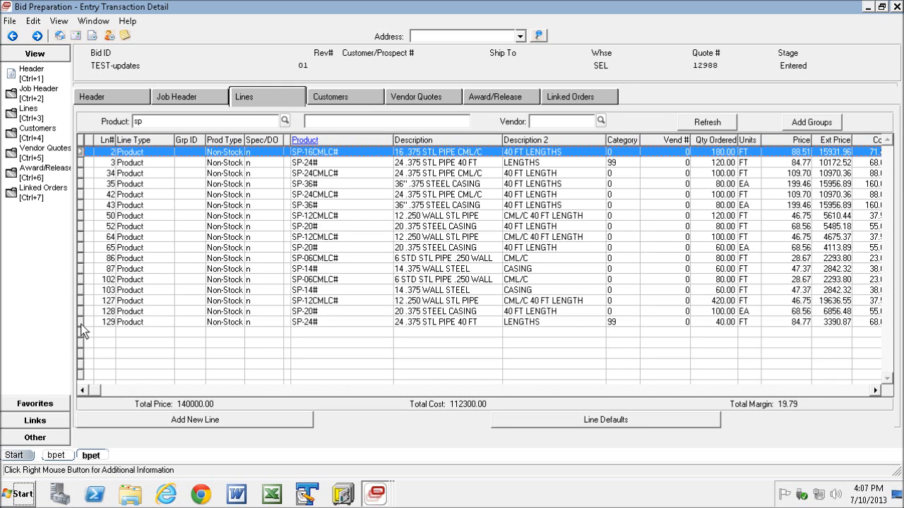
shift+click(105, 321)
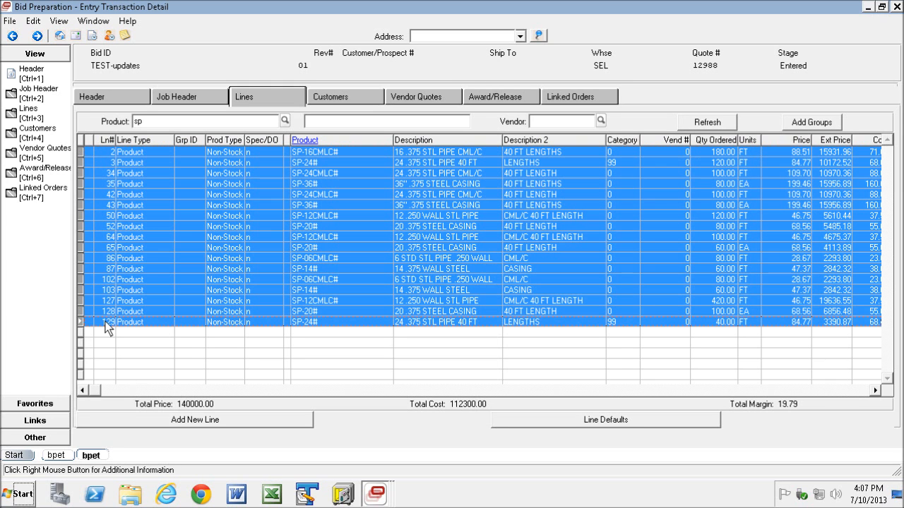
right_click(191, 196)
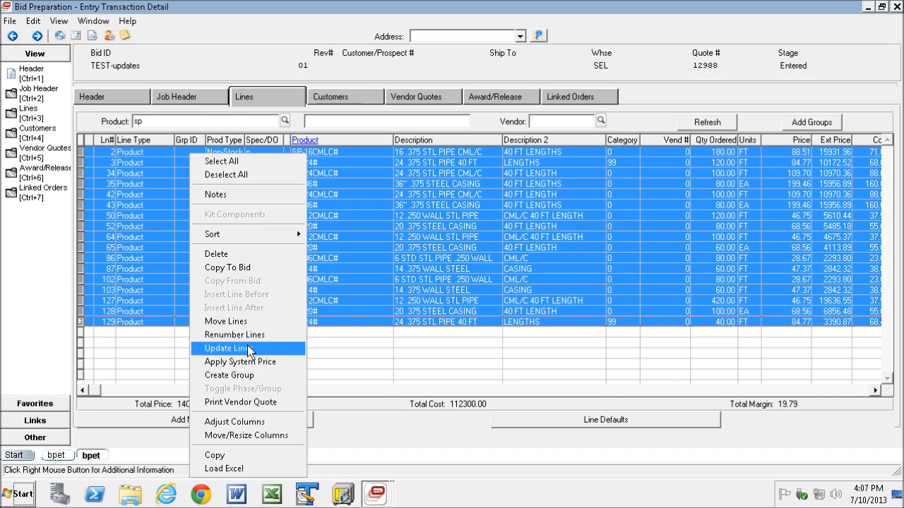
click(246, 347)
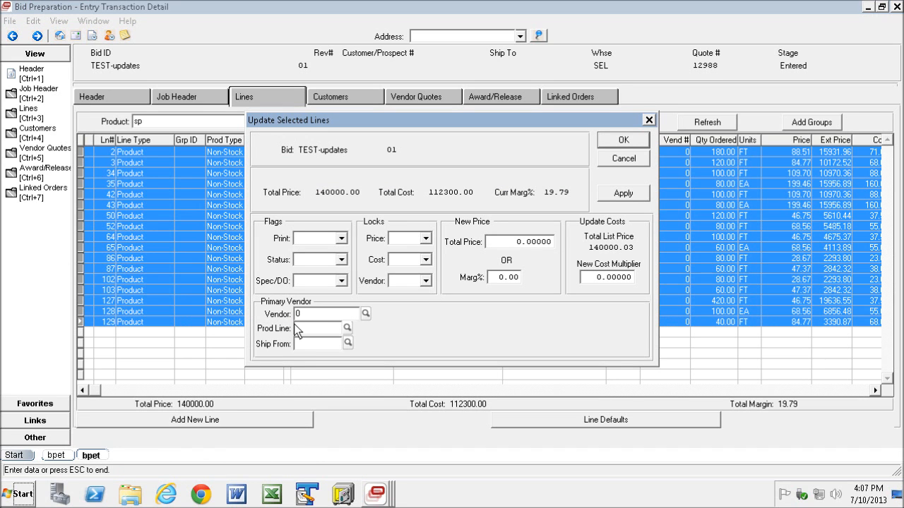
click(315, 318)
text(so)
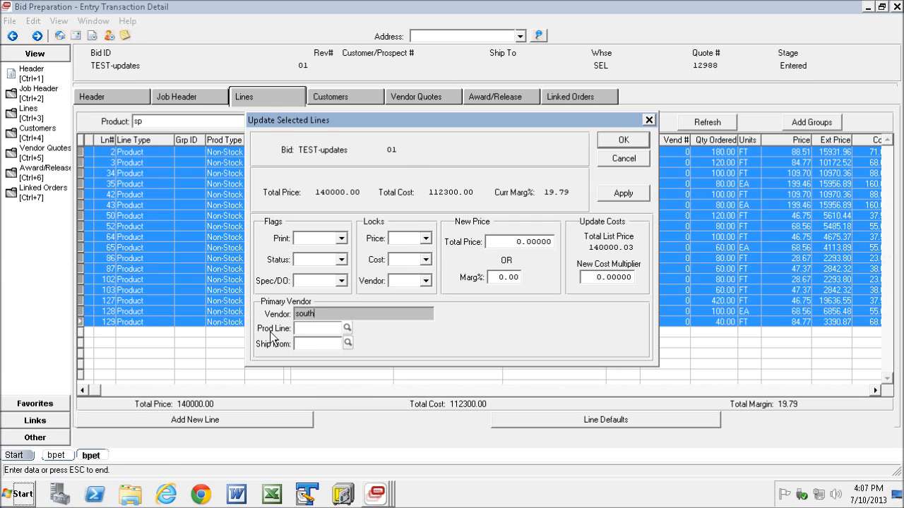
text(uth)
key(Return)
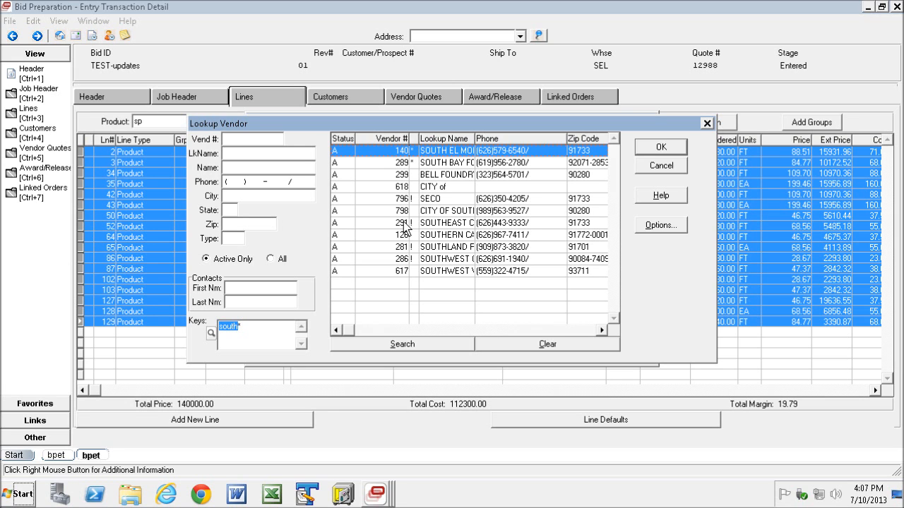
click(393, 248)
double_click(396, 251)
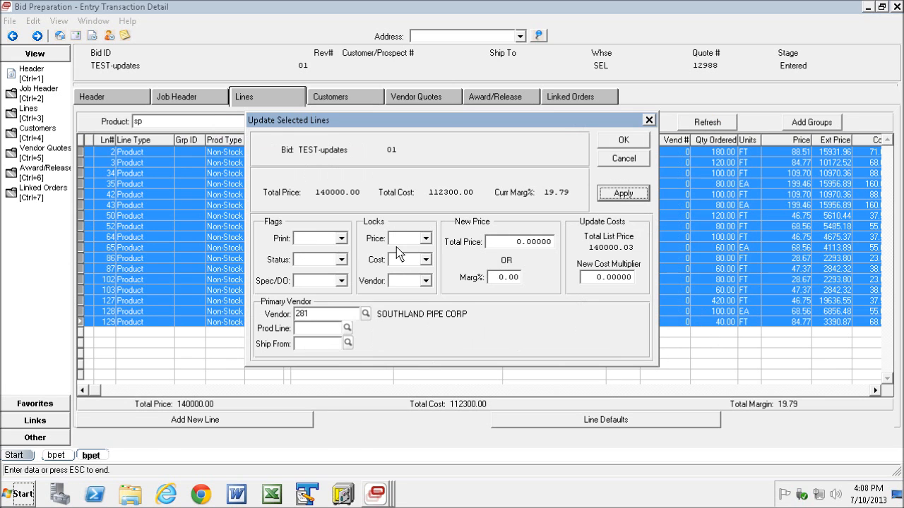
Set the primary vendor's ship-from location to 1 and confirm the line update.
click(347, 343)
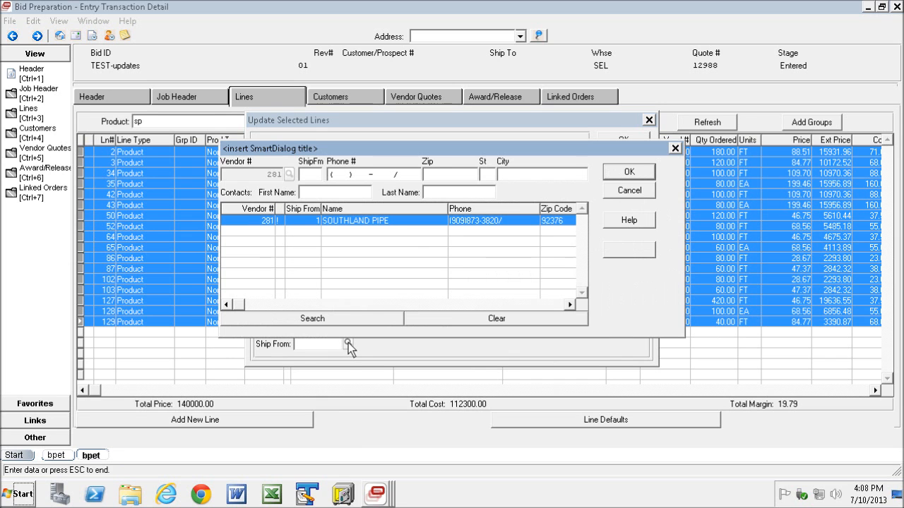
double_click(276, 222)
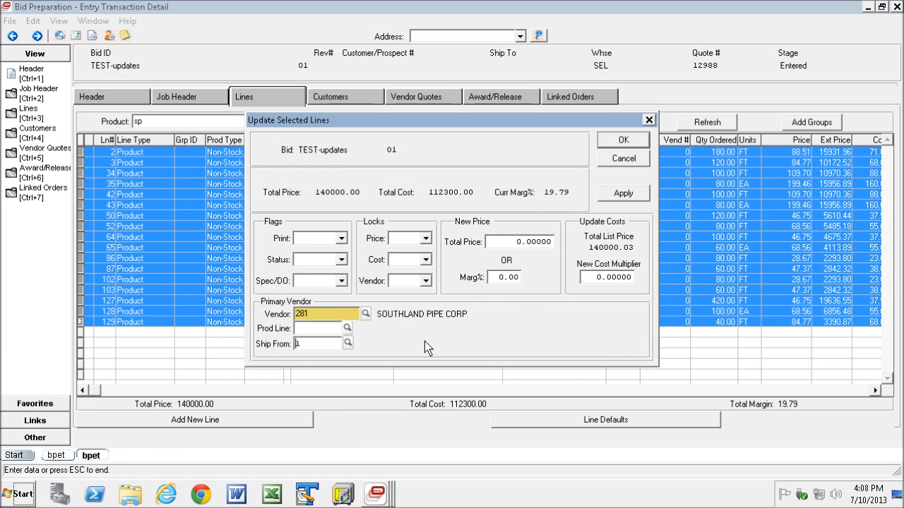
click(622, 142)
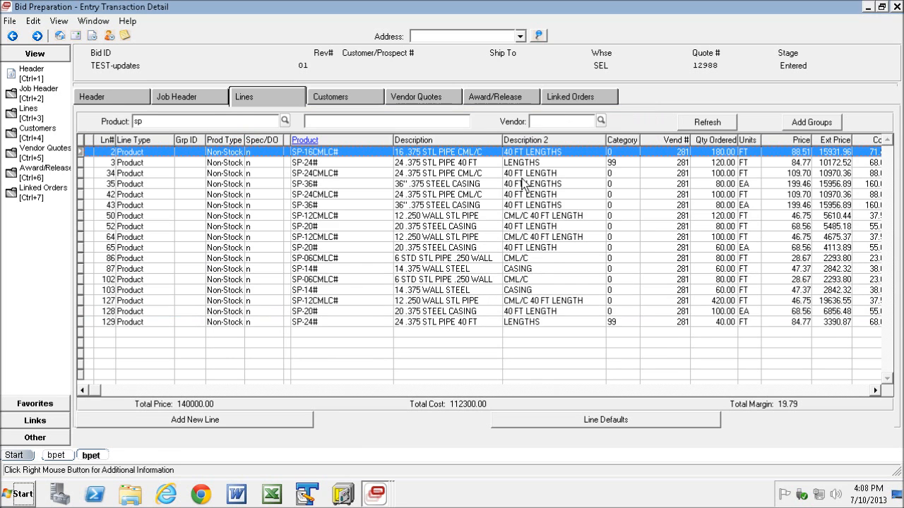
Scroll through the bid lines and their columns to review the group sections.
click(855, 393)
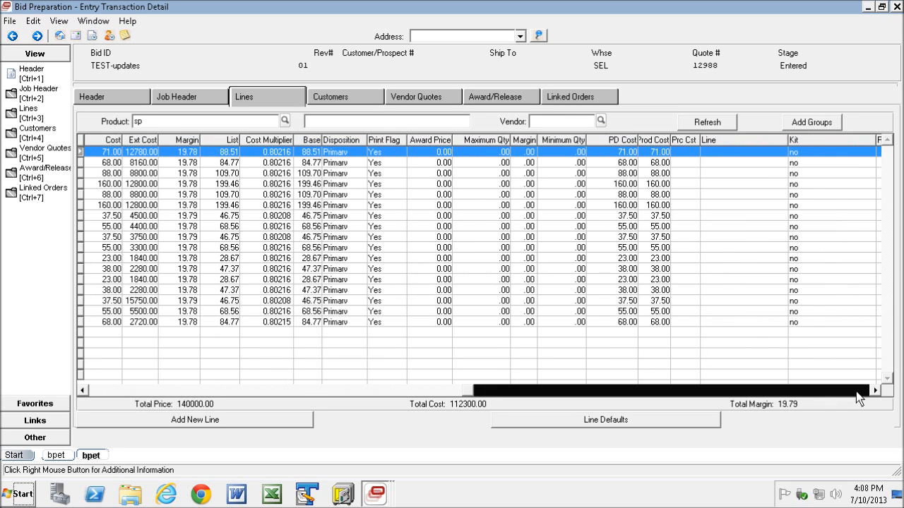
click(854, 390)
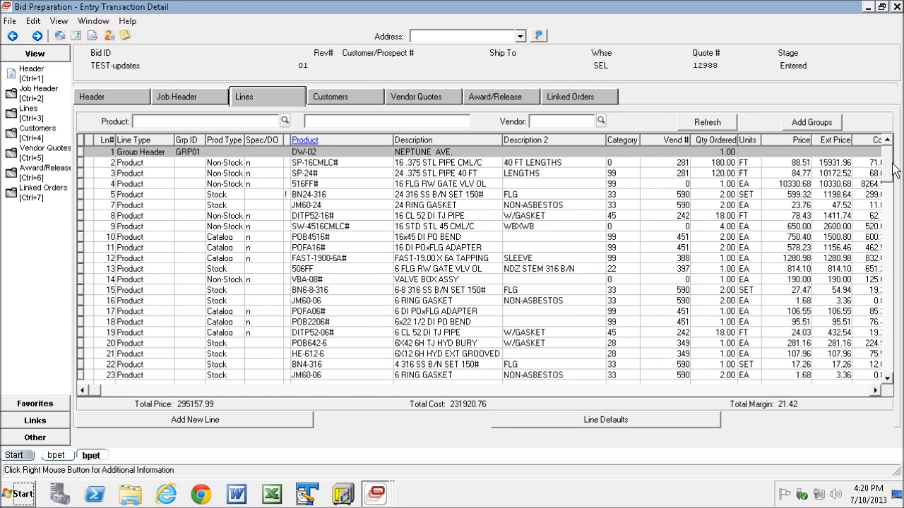
drag(891, 168, 892, 179)
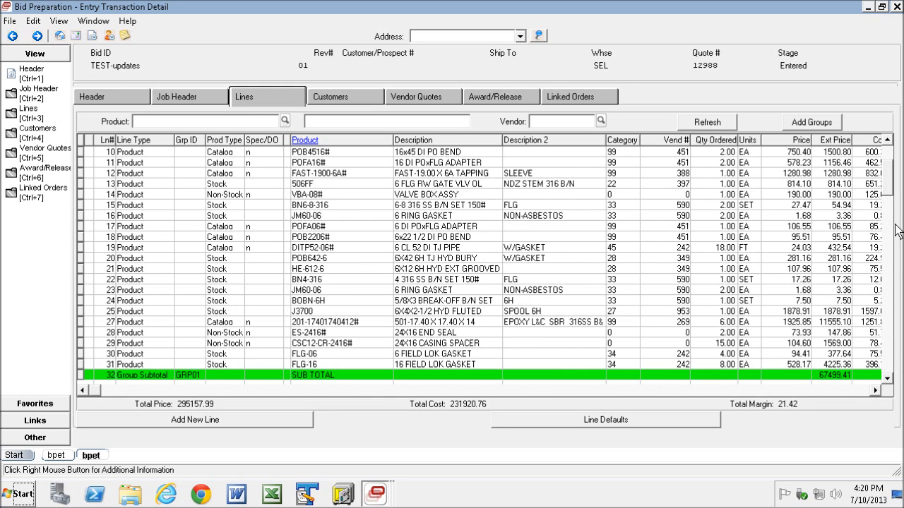
click(887, 346)
click(888, 359)
click(890, 371)
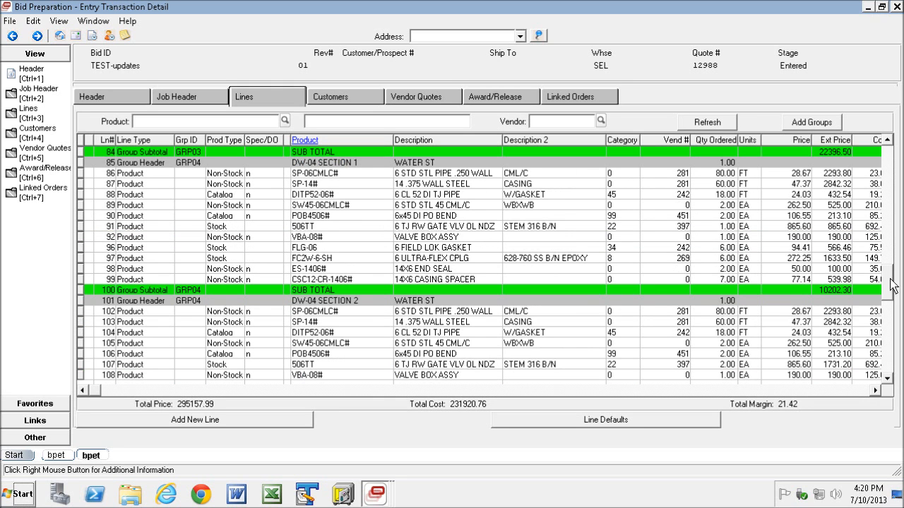
click(891, 318)
click(887, 378)
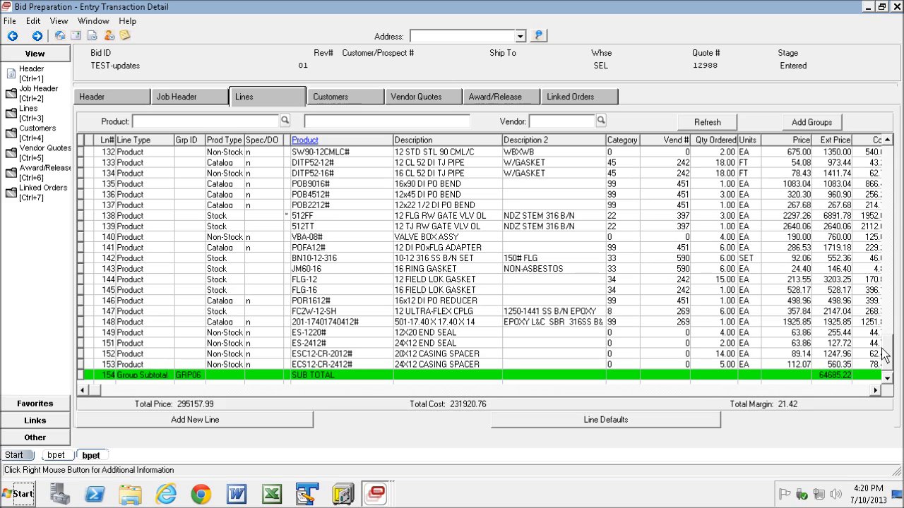
click(888, 140)
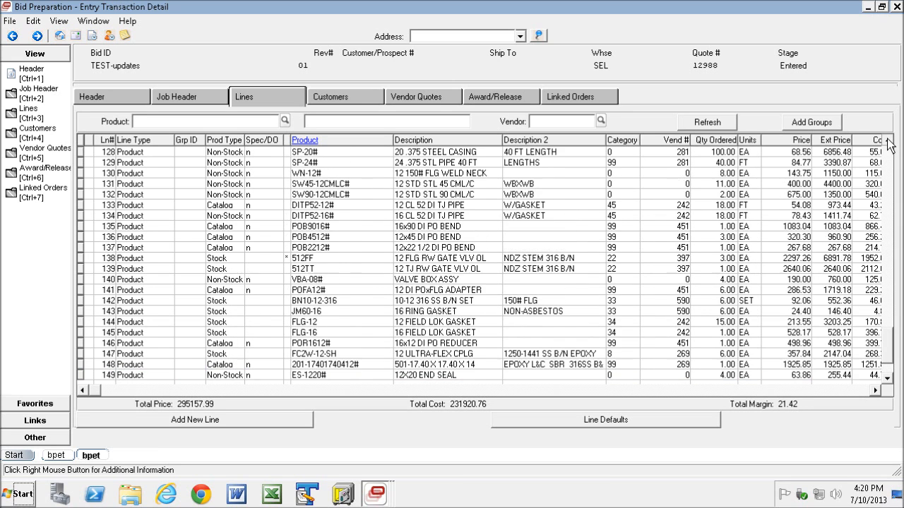
double_click(888, 144)
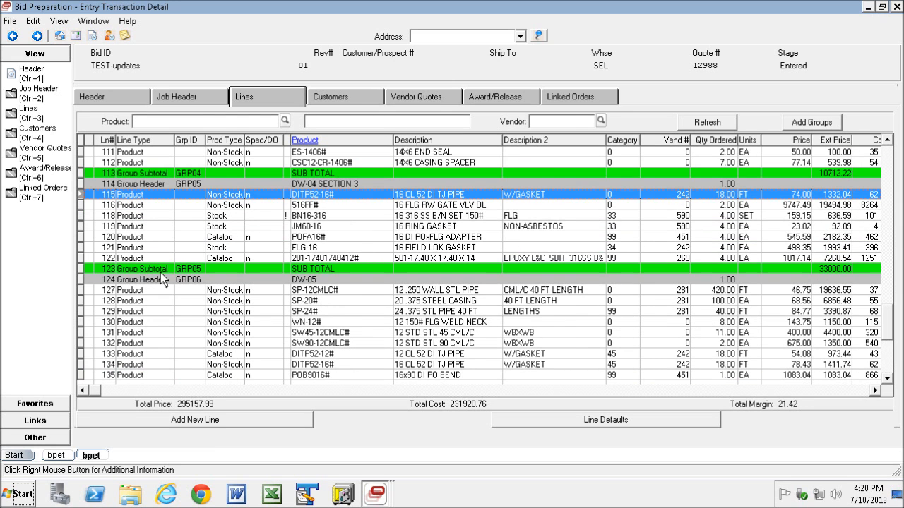
Select the product lines of group GRP05 and update them to a total price of 32000.
shift+click(80, 259)
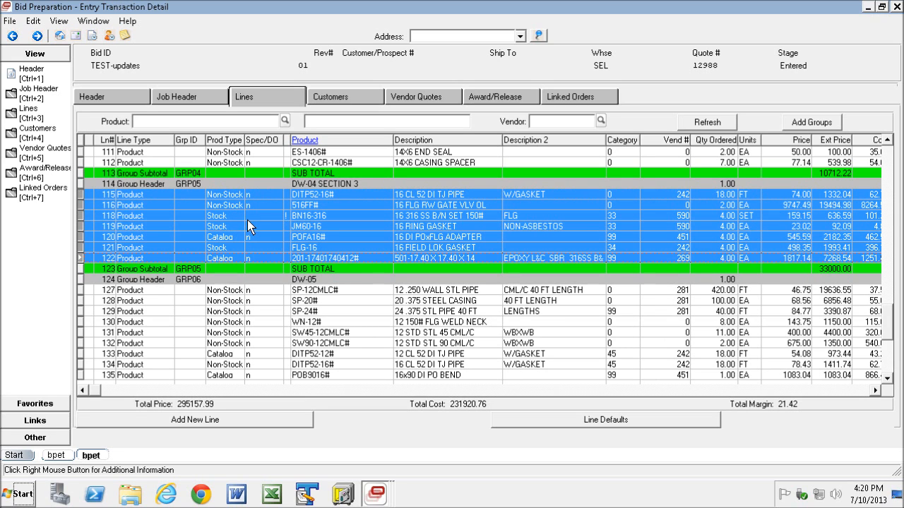
right_click(218, 221)
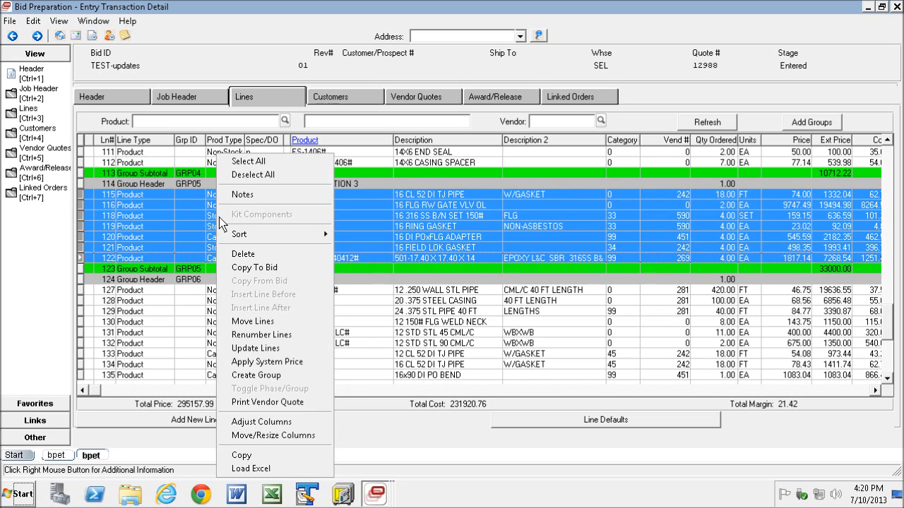
click(266, 346)
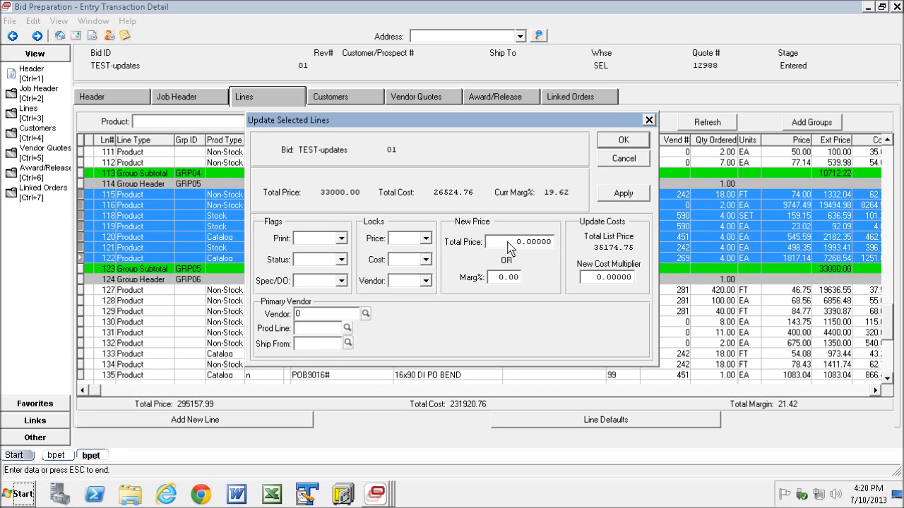
drag(498, 242, 523, 244)
text(32000)
click(620, 192)
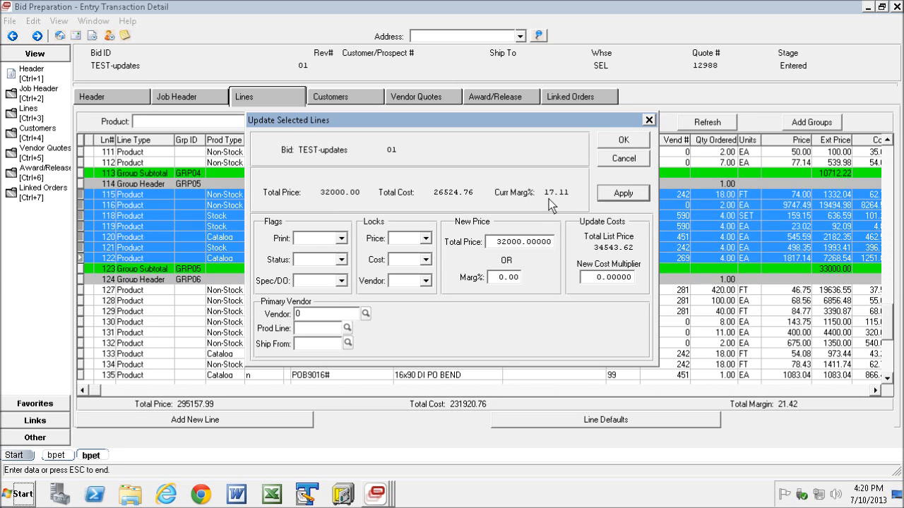
click(624, 140)
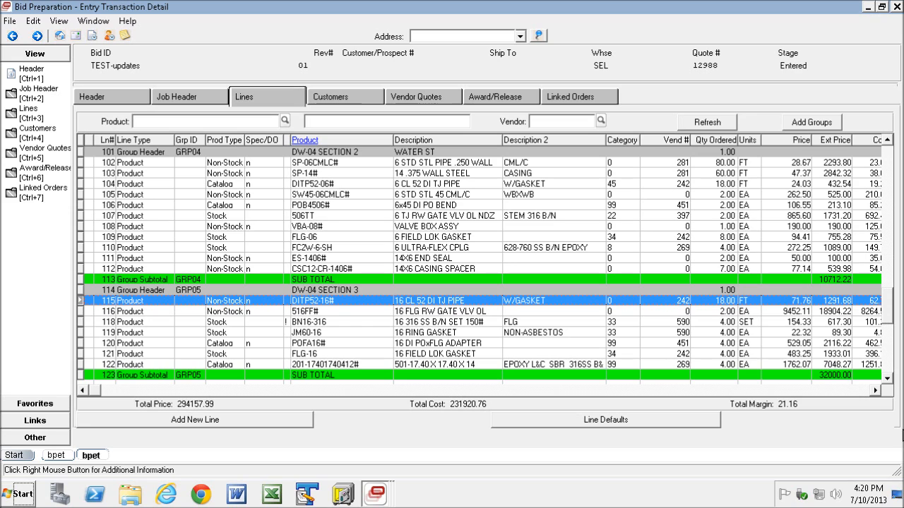
Scroll across the columns to review the costs and margins of group GRP05's lines.
click(839, 375)
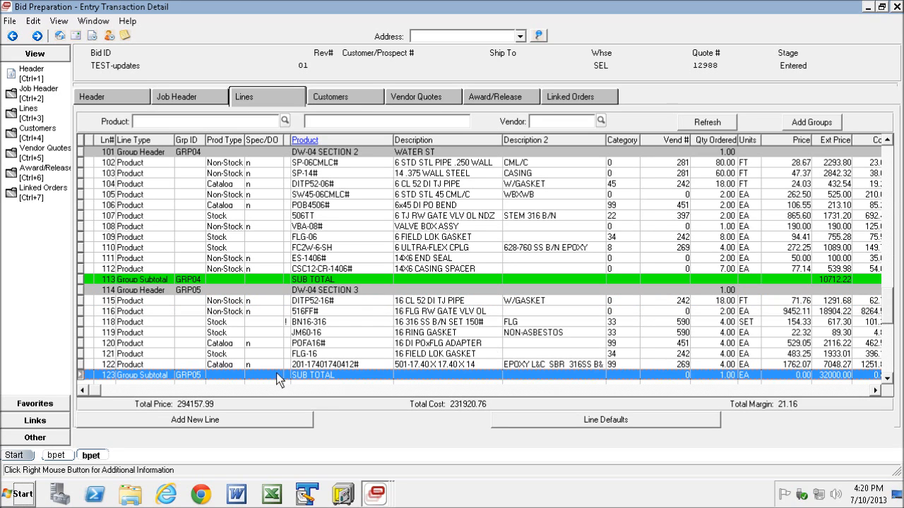
click(89, 301)
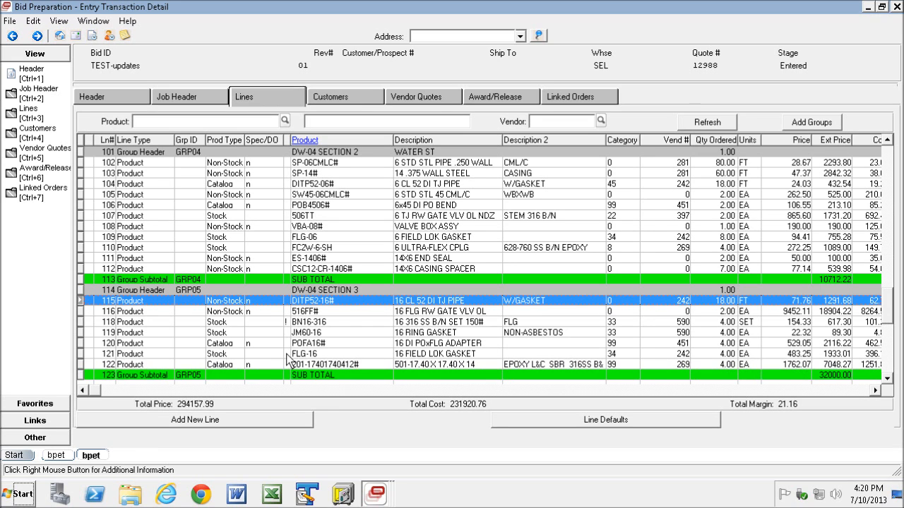
click(875, 390)
click(875, 390)
click(873, 389)
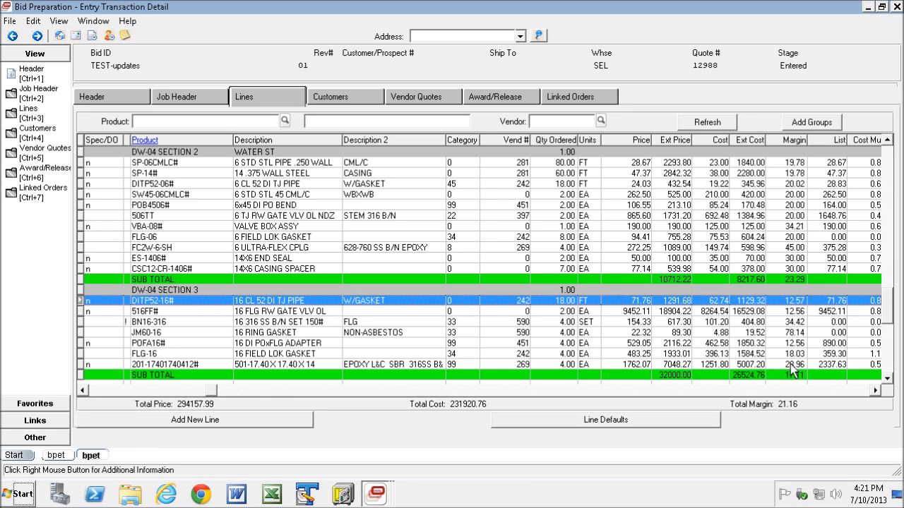
Filter the bid lines to show only vendor 242.
click(788, 322)
key(Escape)
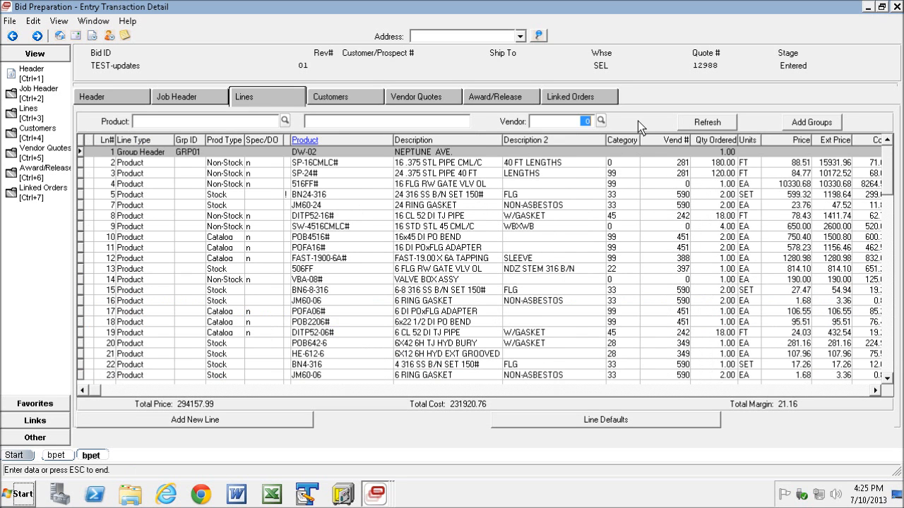
text(242)
key(Return)
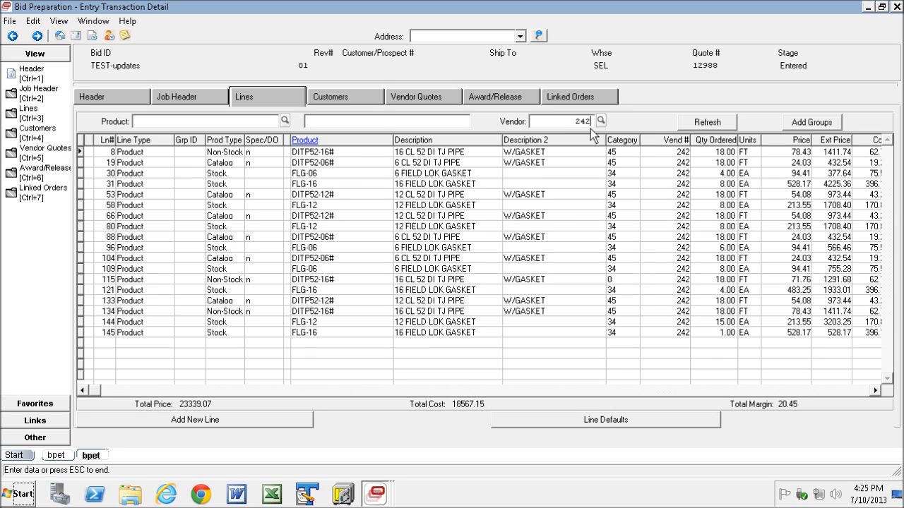
Select all vendor 242 lines and update them to Direct Order with a 19% margin.
click(83, 151)
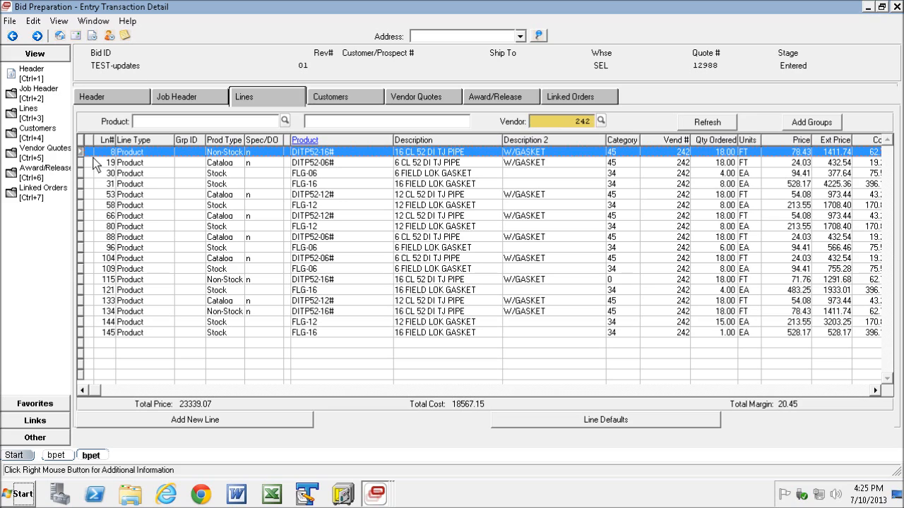
shift+click(82, 333)
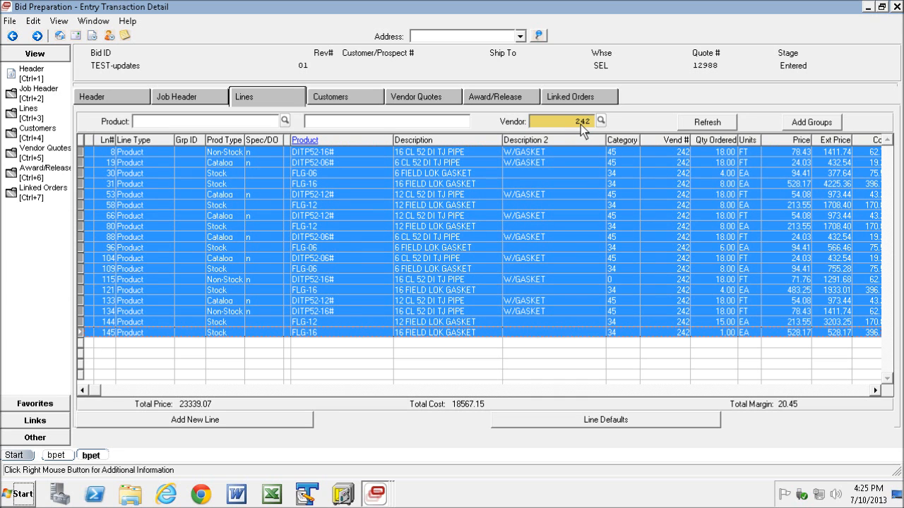
right_click(192, 202)
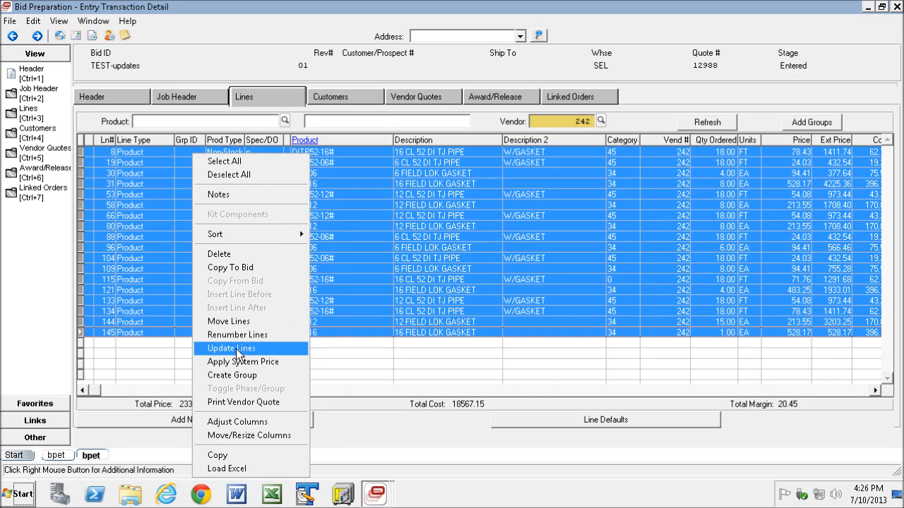
click(235, 349)
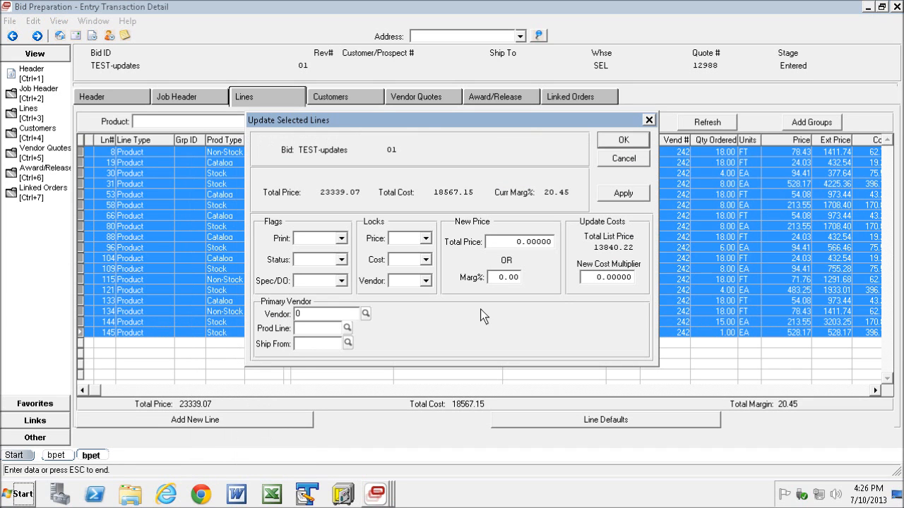
drag(390, 122, 447, 187)
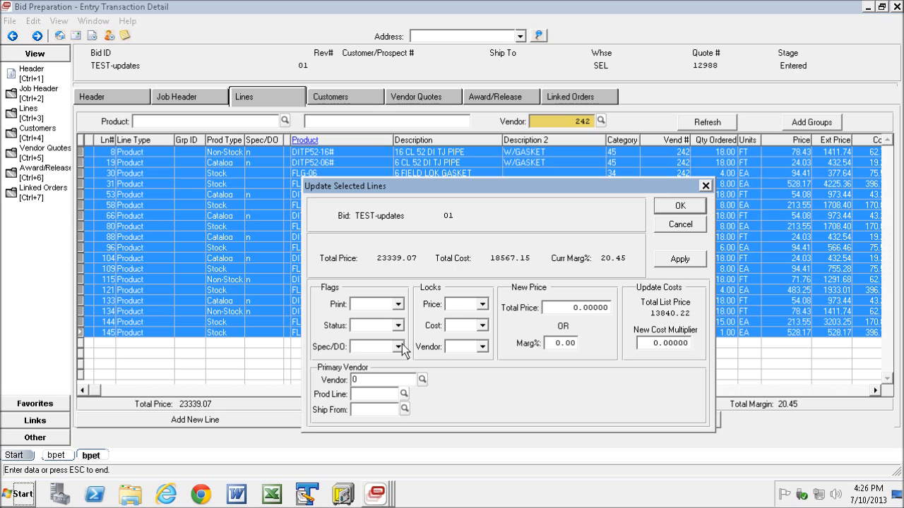
click(398, 346)
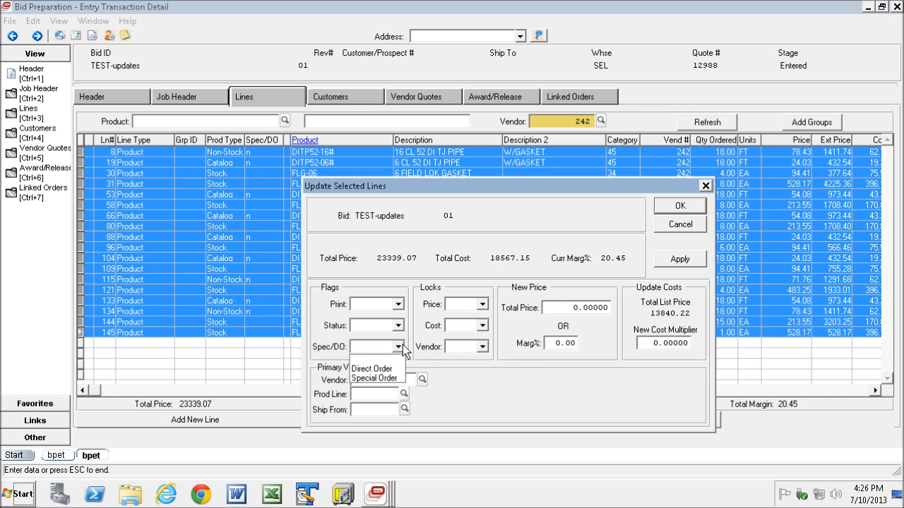
click(372, 369)
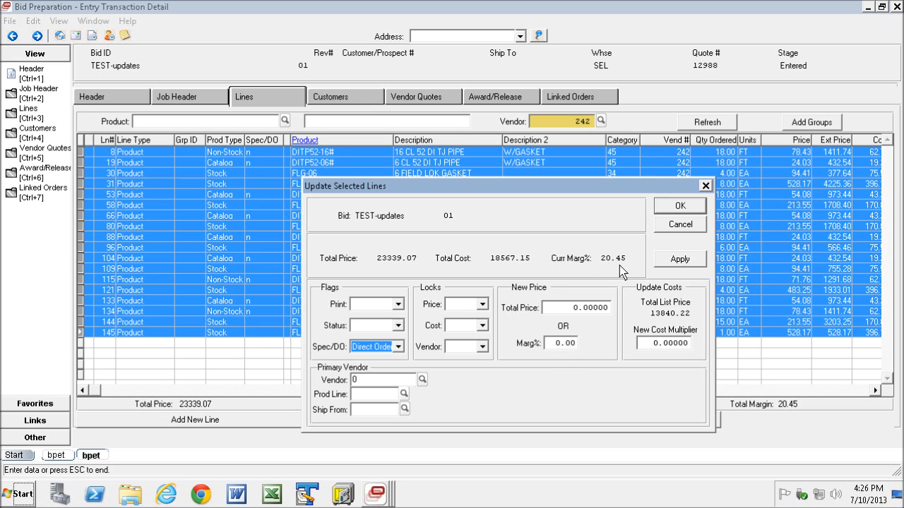
click(554, 343)
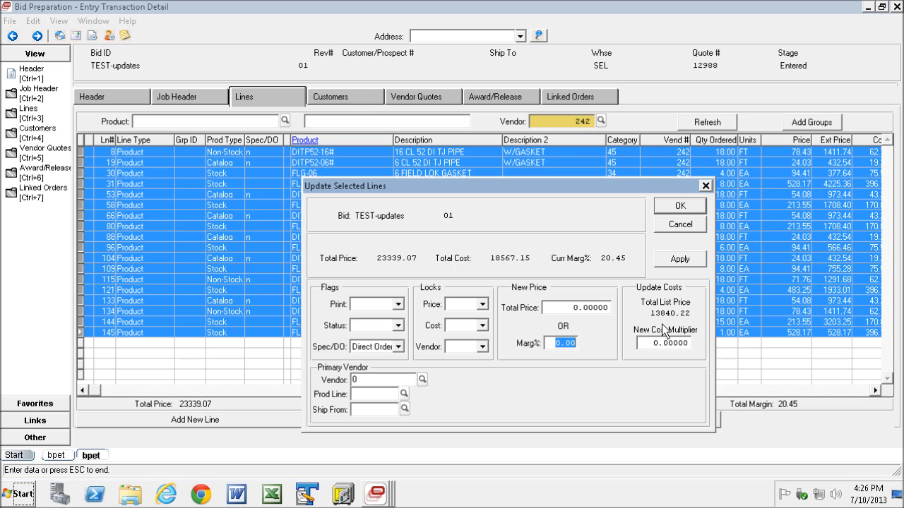
text(19)
click(680, 206)
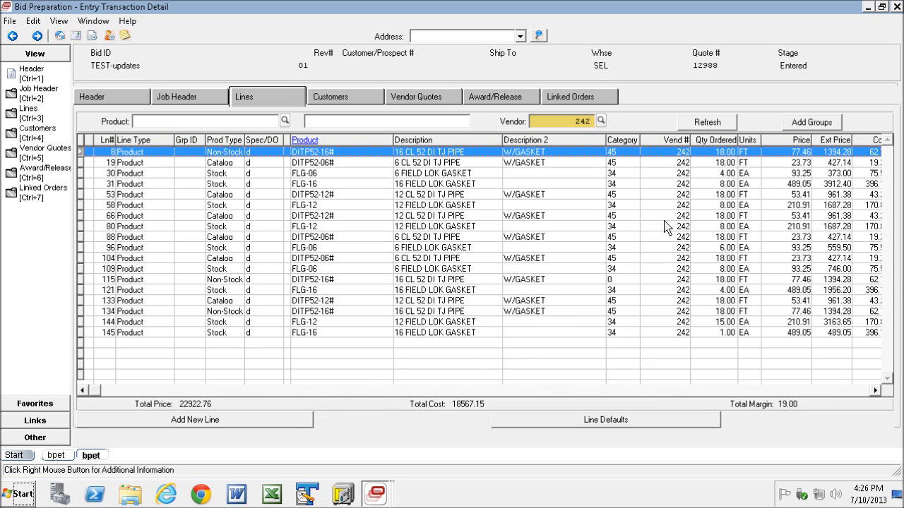
click(857, 391)
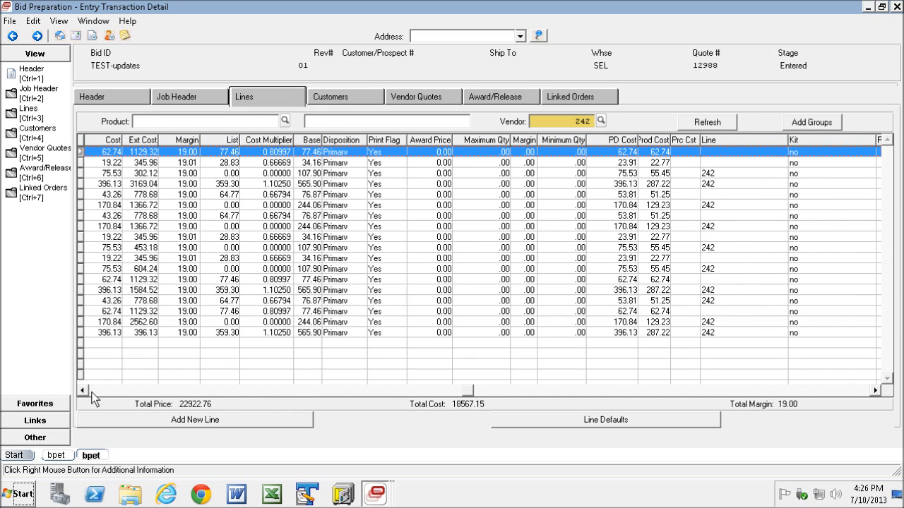
click(94, 391)
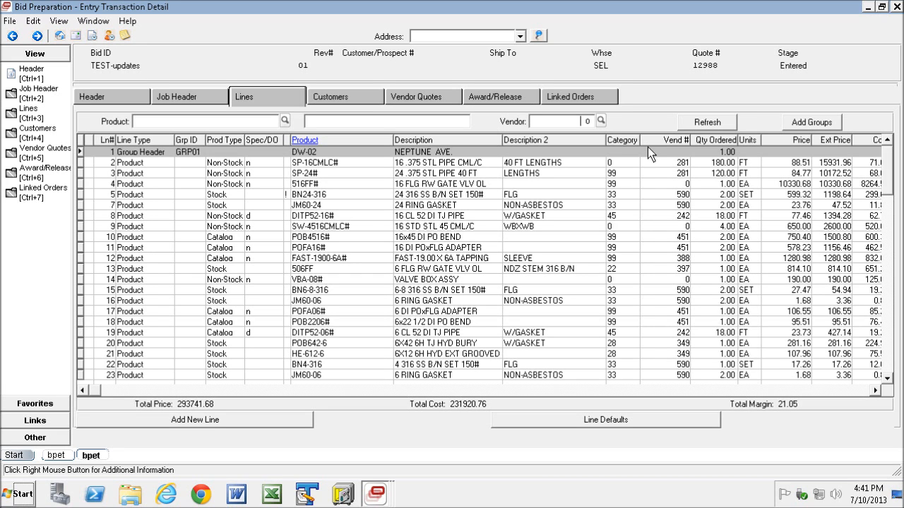
Filter the bid lines by vendor, searching for southland.
text(south)
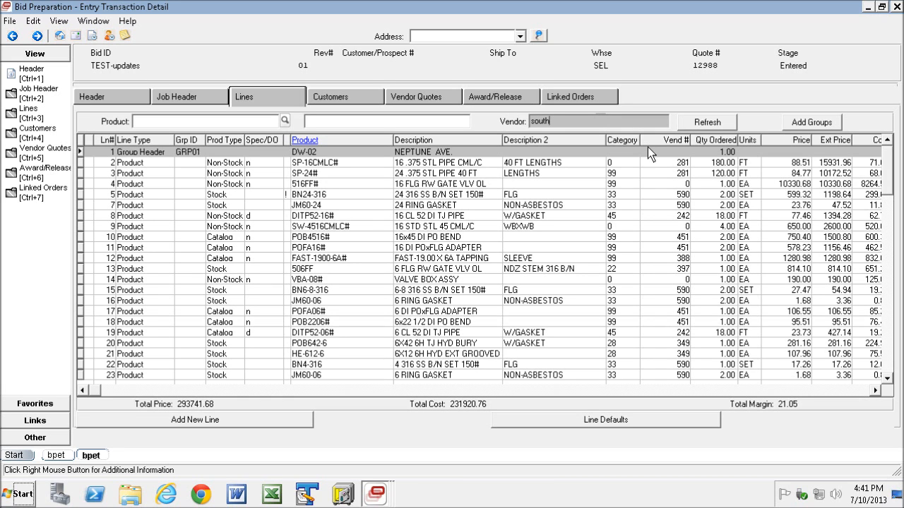
text(land)
key(Return)
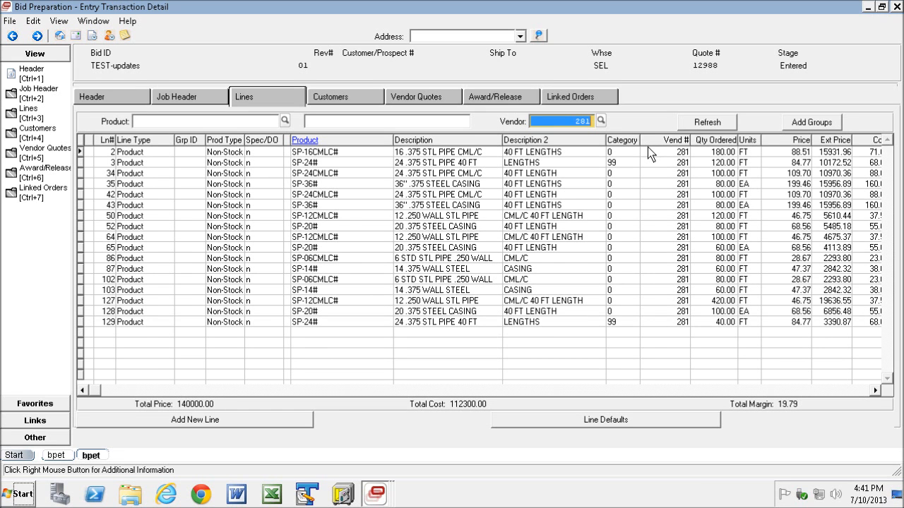
Select all the filtered lines and choose vendor 68, Hershey Business Systems, for a vendor quote print.
click(81, 152)
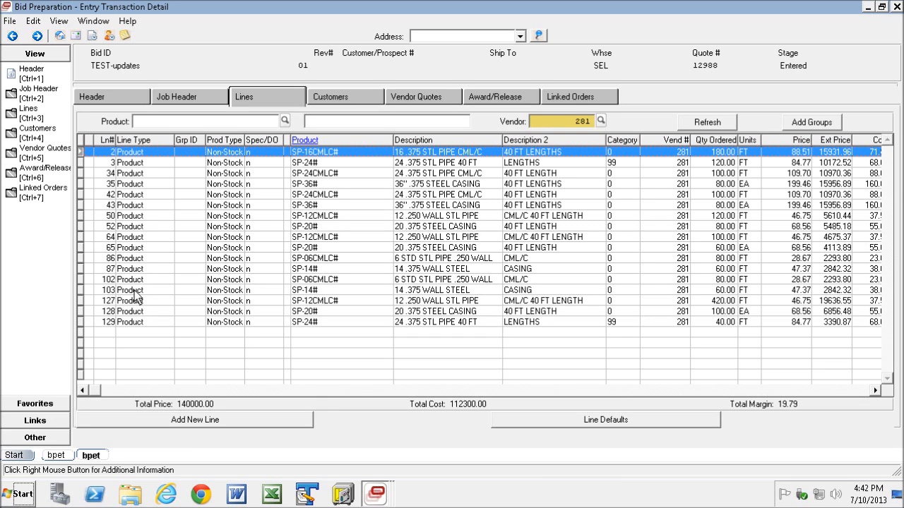
shift+click(81, 322)
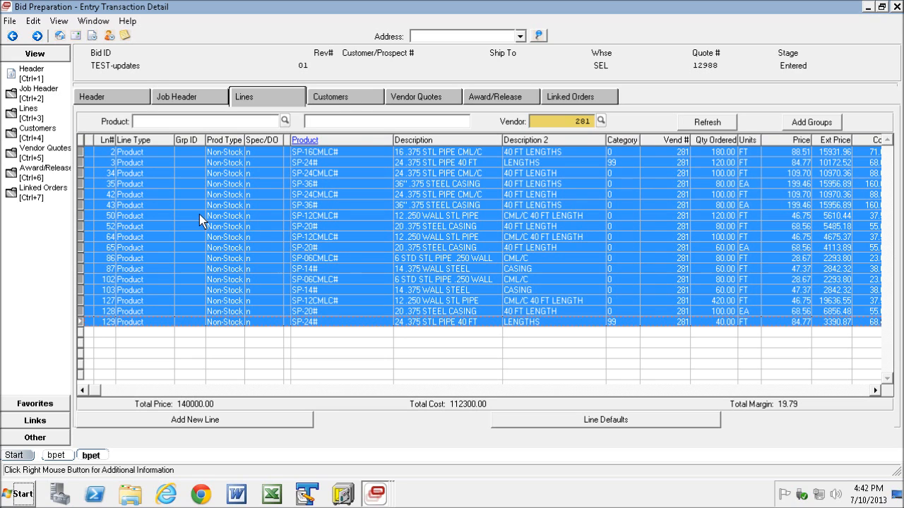
right_click(164, 192)
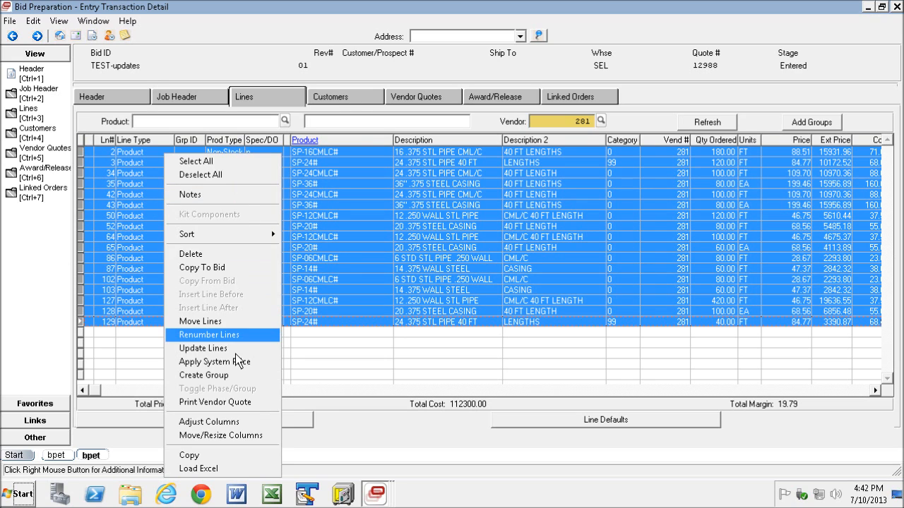
click(220, 403)
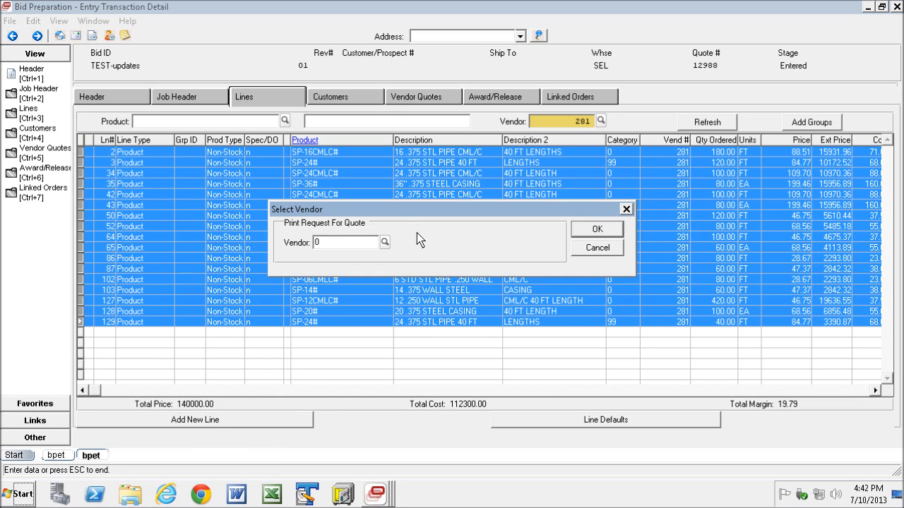
drag(392, 210, 405, 203)
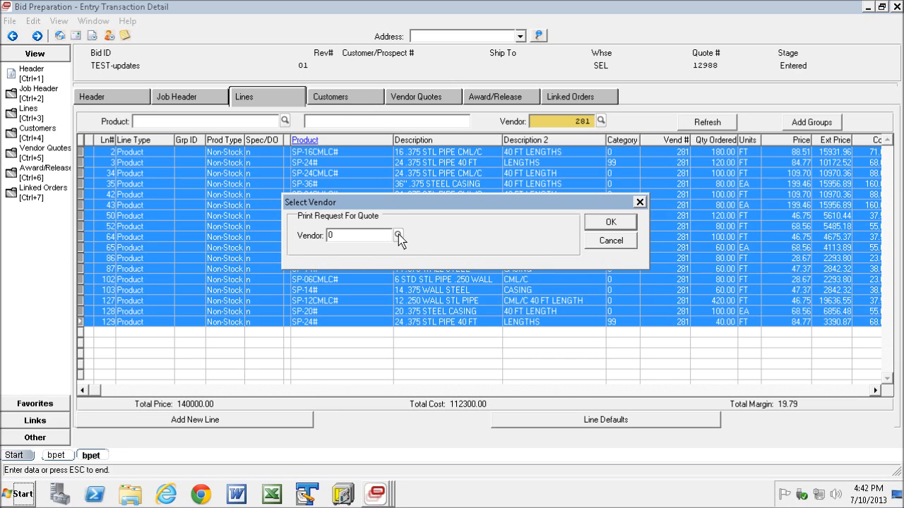
click(398, 235)
click(394, 342)
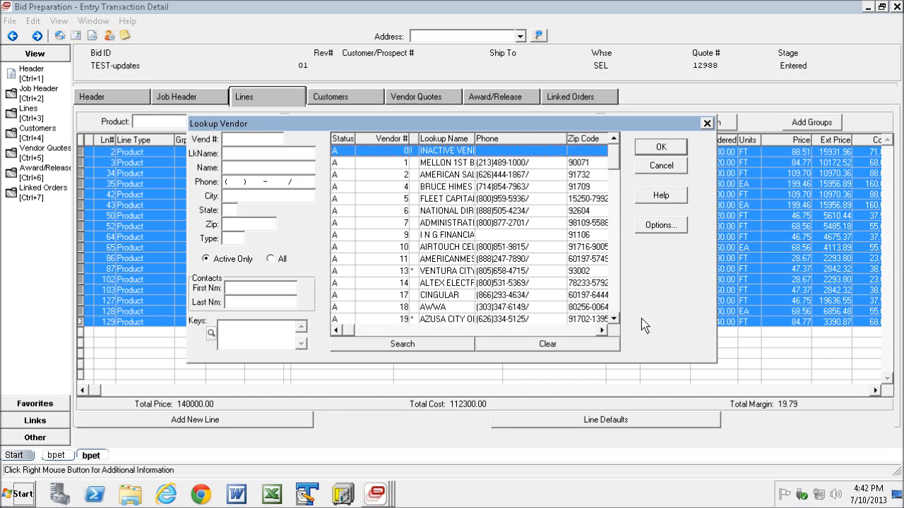
click(617, 295)
click(615, 295)
click(615, 296)
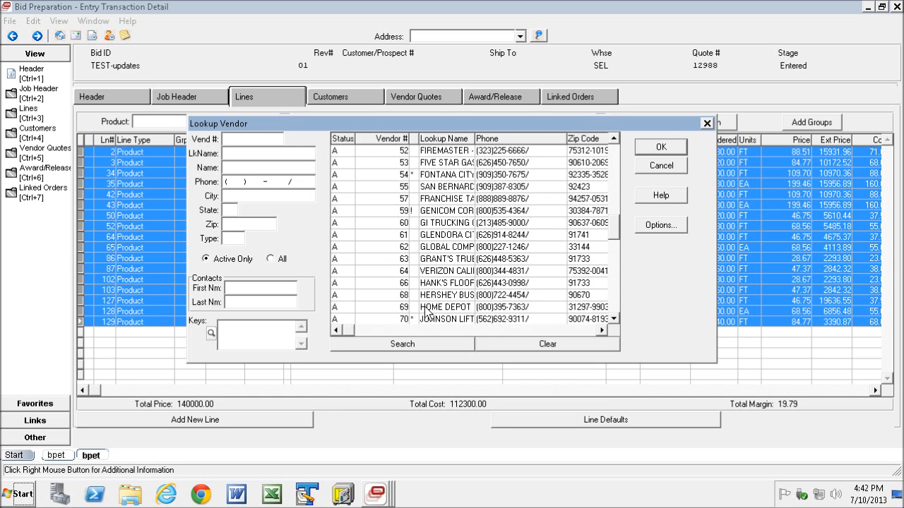
double_click(411, 295)
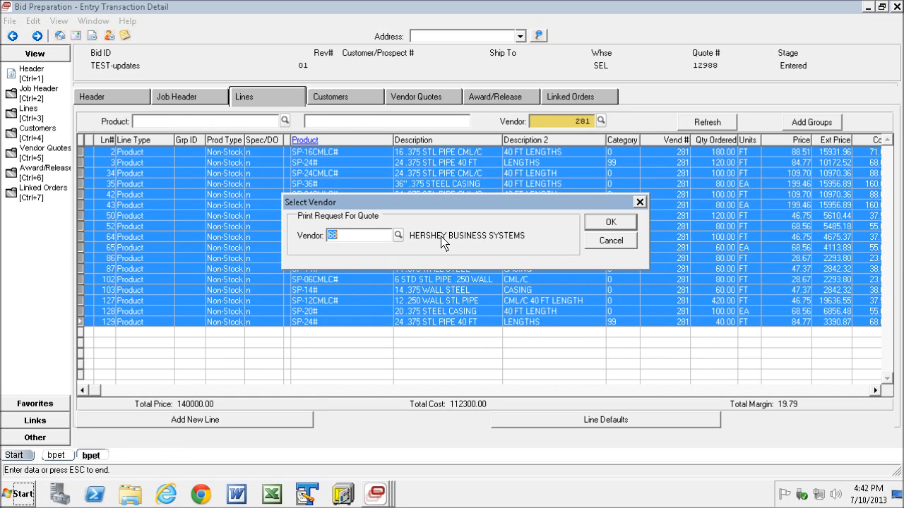
click(606, 223)
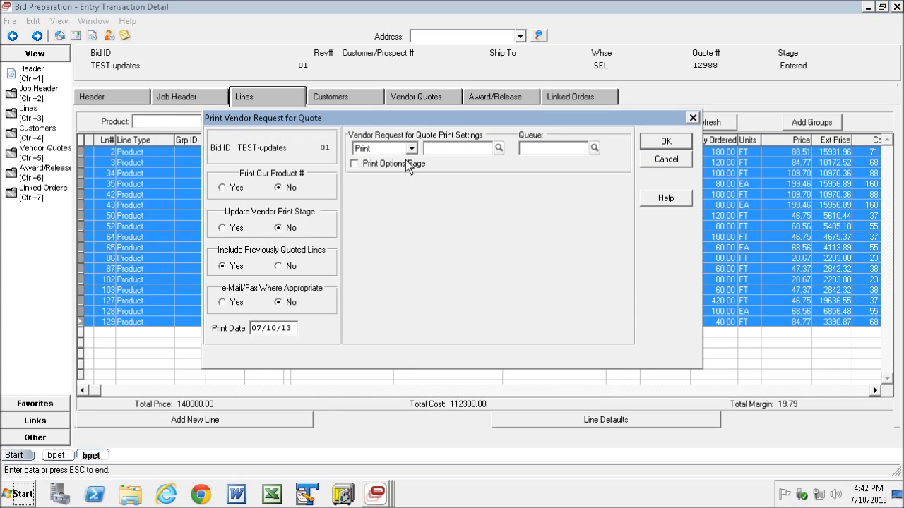
Set the request for quote print output to View and run it.
click(411, 149)
click(363, 216)
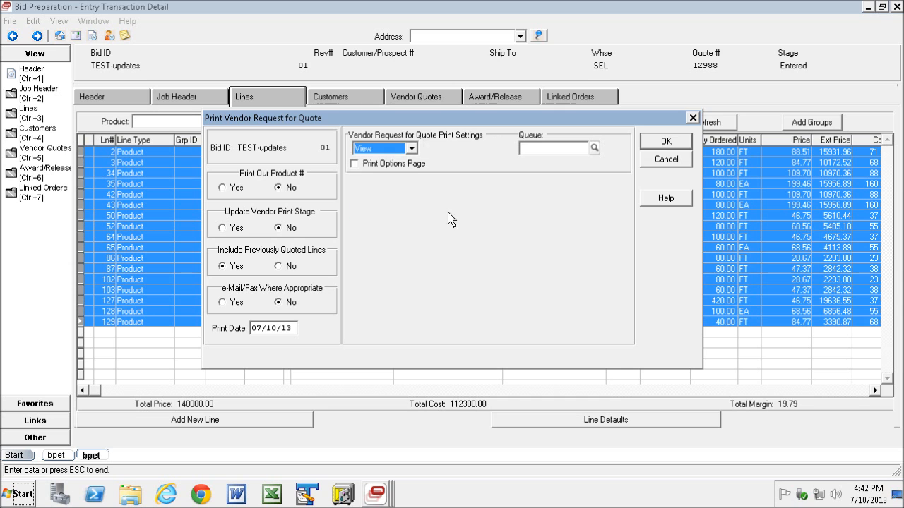
click(663, 141)
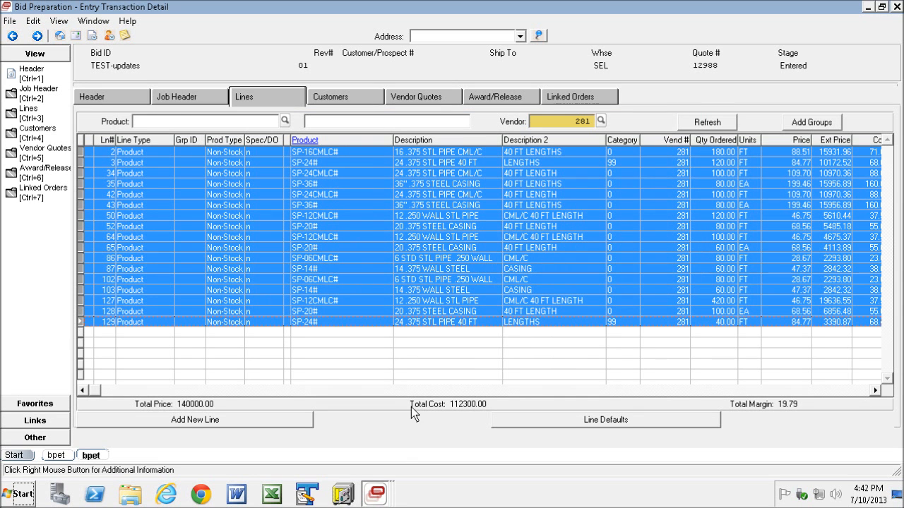
Open the Report Viewer and display the vendor request for quote report.
click(381, 494)
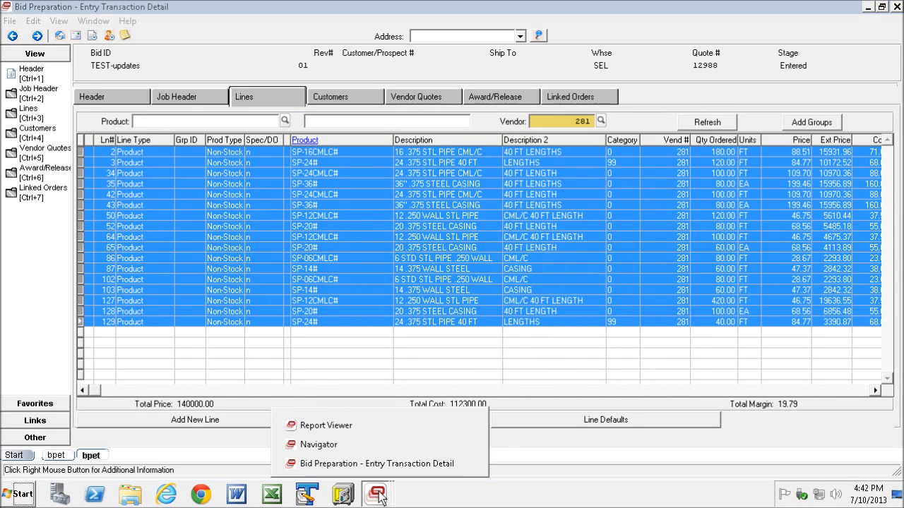
click(340, 426)
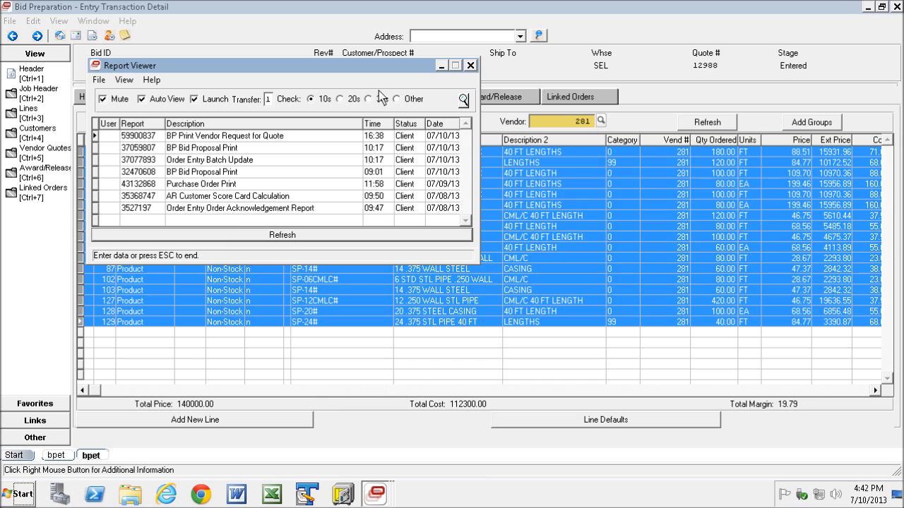
click(258, 240)
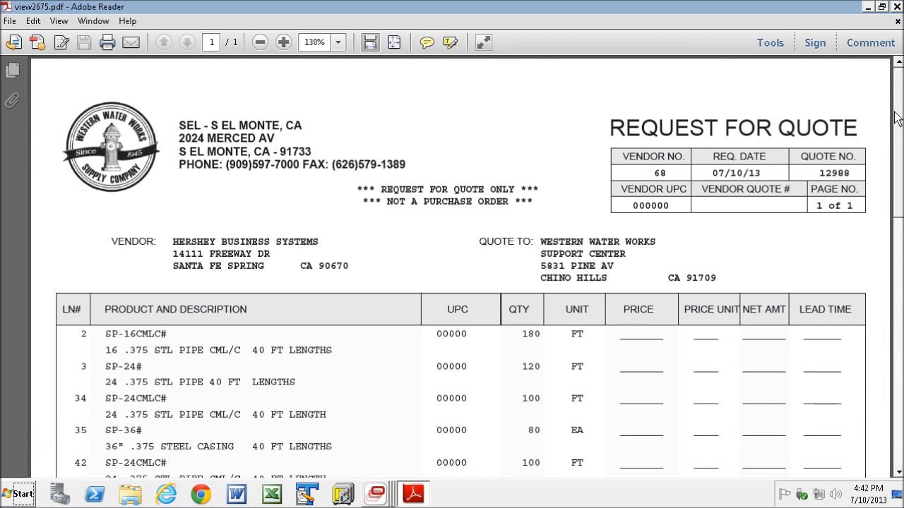
Scroll through the request for quote PDF to review its product lines.
scroll(898, 124, down, 1)
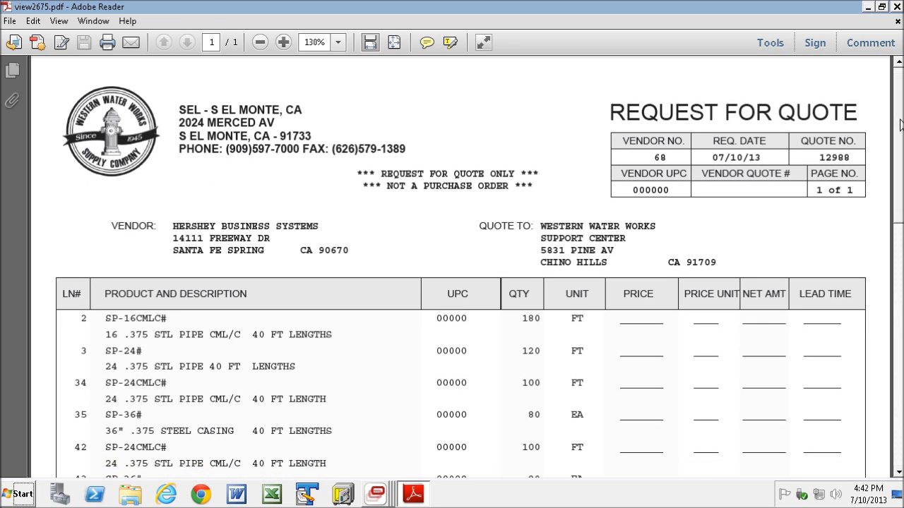
drag(174, 200, 583, 210)
drag(899, 160, 898, 314)
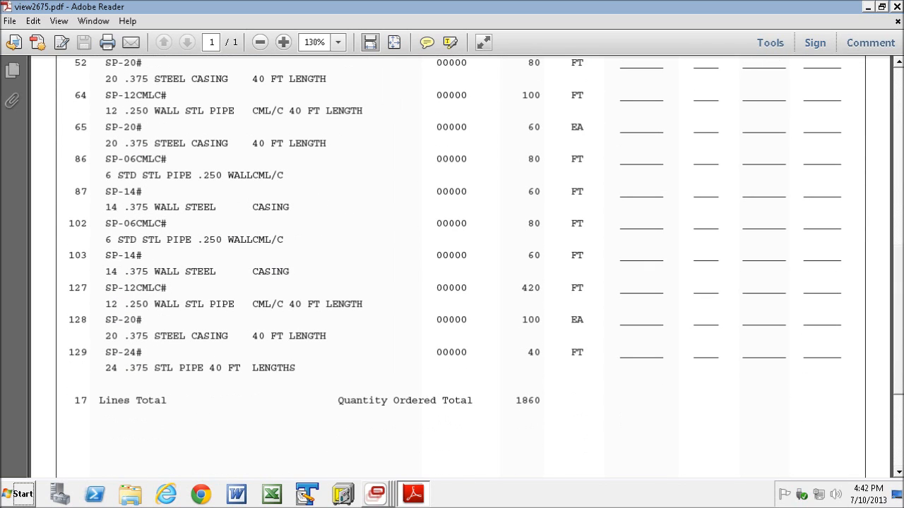